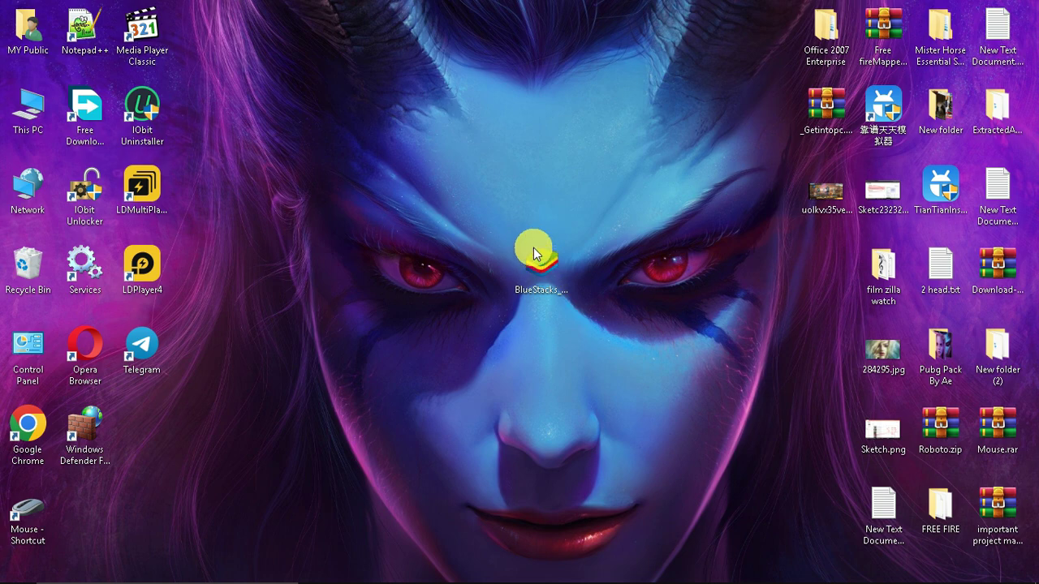
Run the BlueStacks_0.10.7.5601.exe installer and start a customized installation, keeping the data path C:\ProgramData\BlueStacks.
{"action": "left_click_drag", "start_coordinate": [629, 148], "coordinate": [552, 299]}
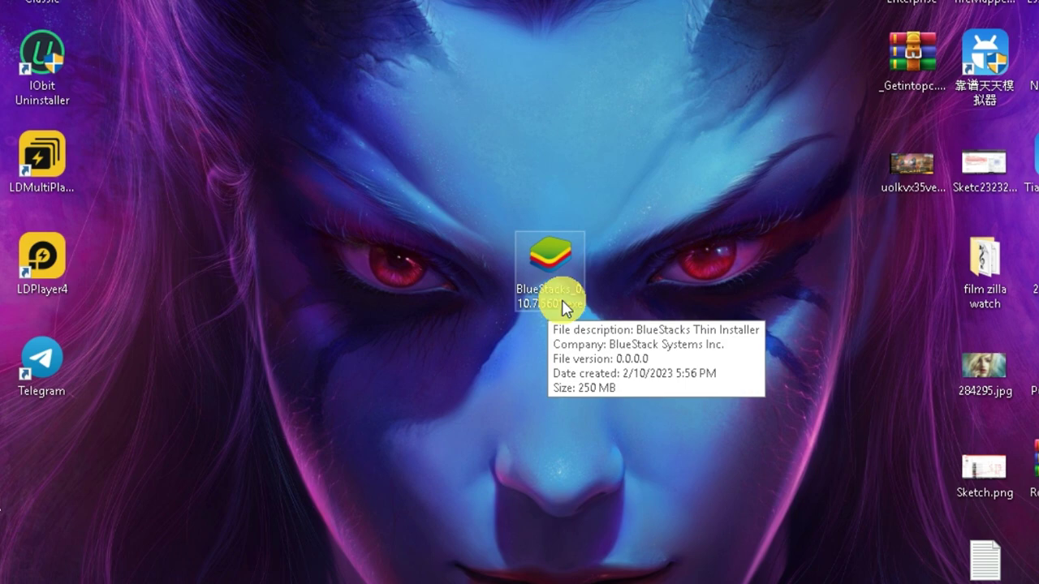
{"action": "double_click", "coordinate": [563, 280]}
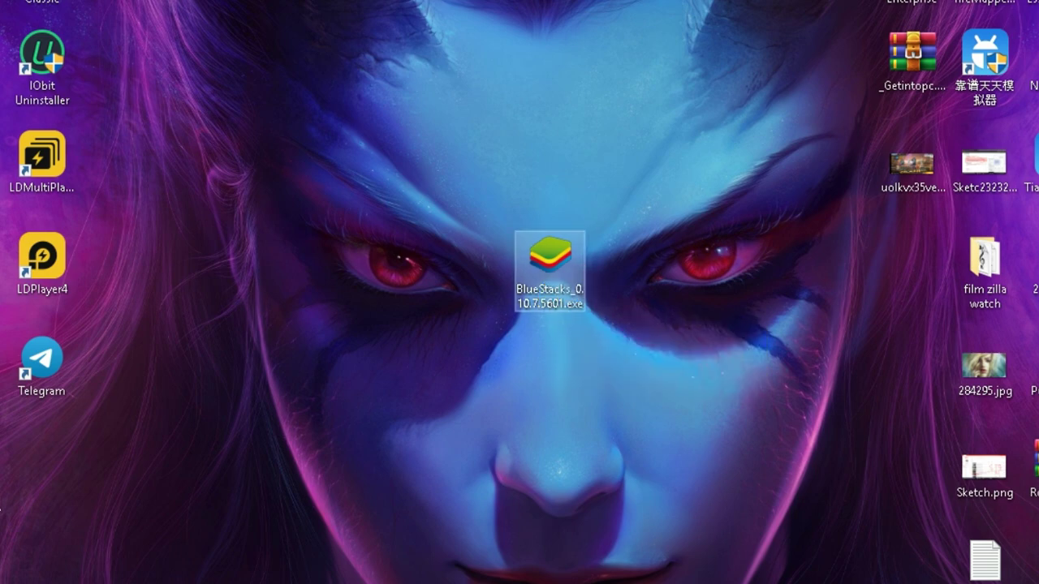
{"action": "left_click", "coordinate": [552, 349]}
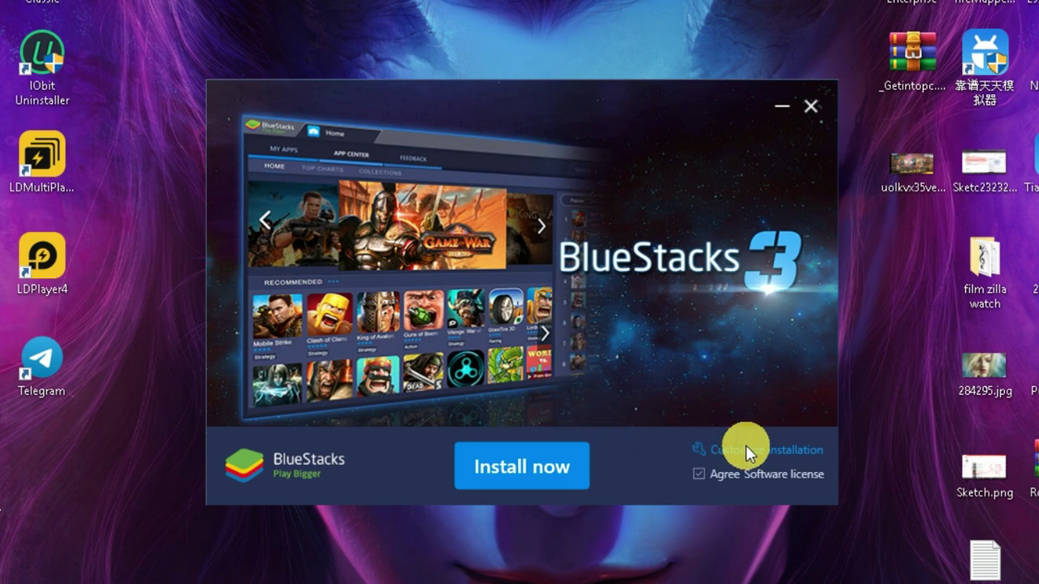
{"action": "left_click", "coordinate": [711, 456]}
{"action": "left_click_drag", "start_coordinate": [527, 473], "coordinate": [314, 480]}
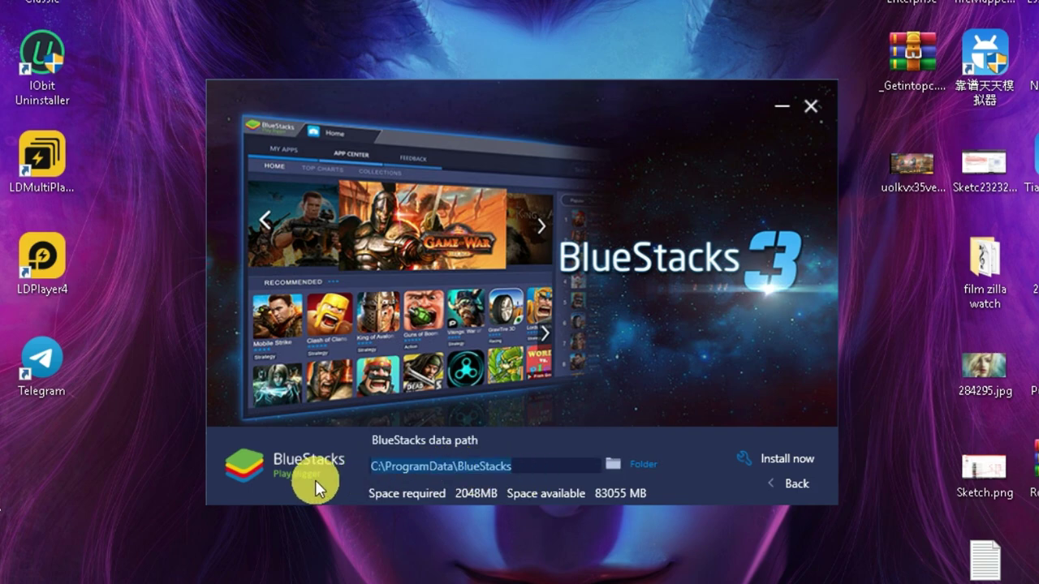
{"action": "left_click", "coordinate": [782, 463]}
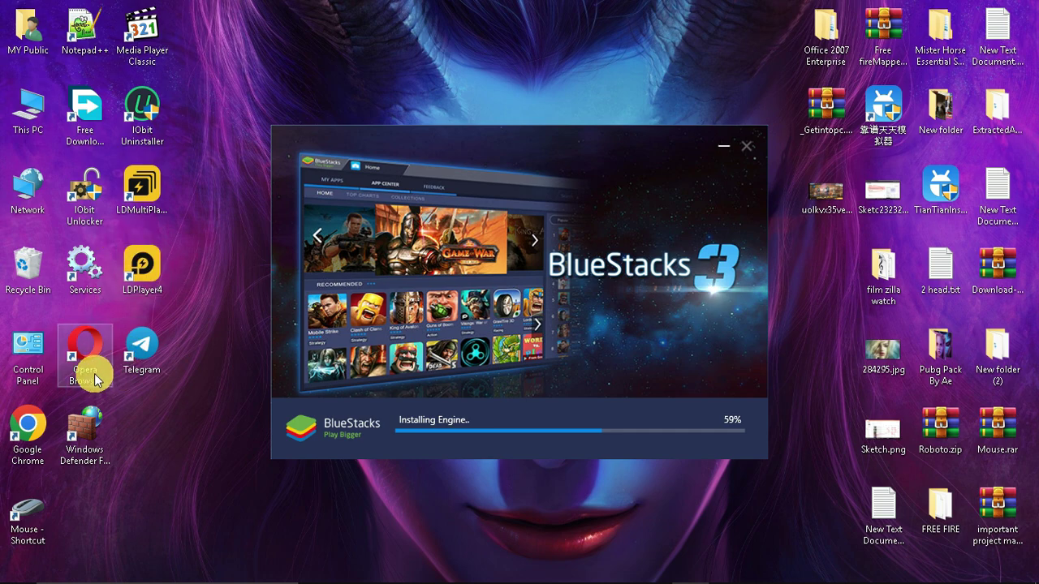
Open the list of installed programs from Control Panel and maximize its window.
{"action": "double_click", "coordinate": [40, 375]}
{"action": "left_click", "coordinate": [392, 331]}
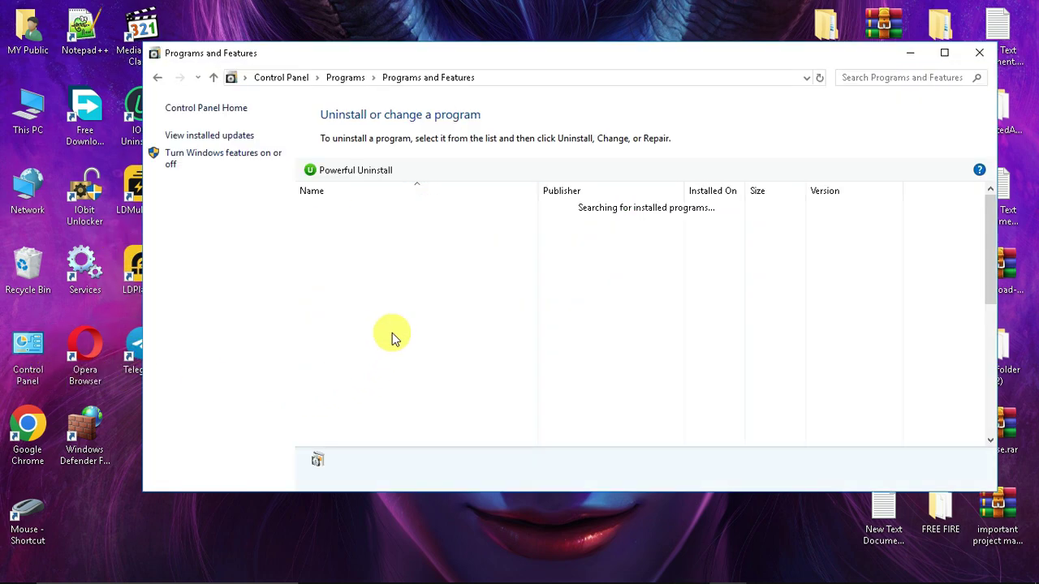
{"action": "left_click", "coordinate": [677, 78]}
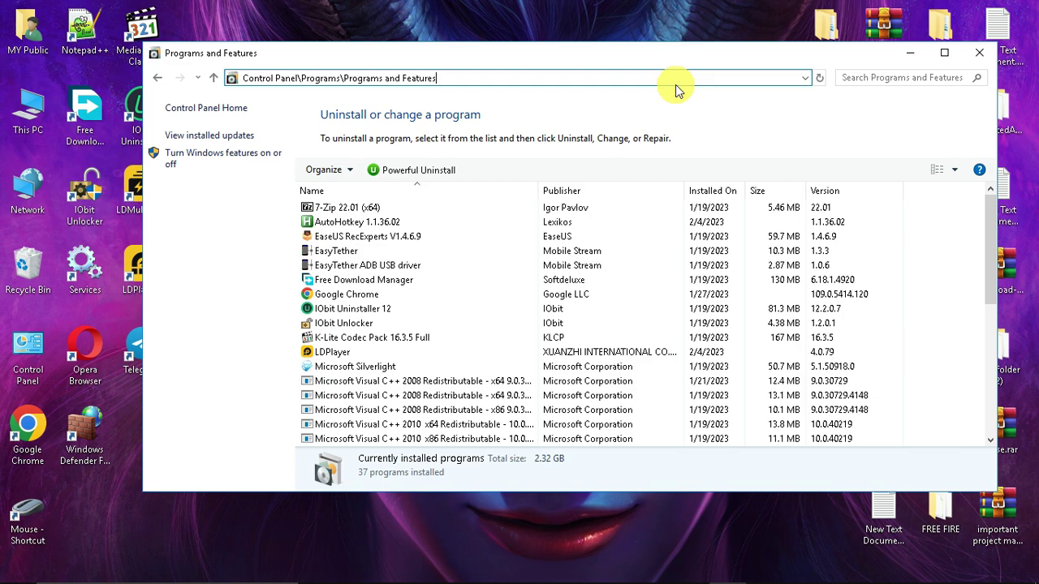
{"action": "double_click", "coordinate": [629, 61]}
Examine the installed Microsoft Visual C++ Redistributable entries, from the 2015-2022 versions back to 2008.
{"action": "scroll", "coordinate": [365, 284], "scroll_direction": "down", "scroll_amount": 2}
{"action": "left_click", "coordinate": [361, 287]}
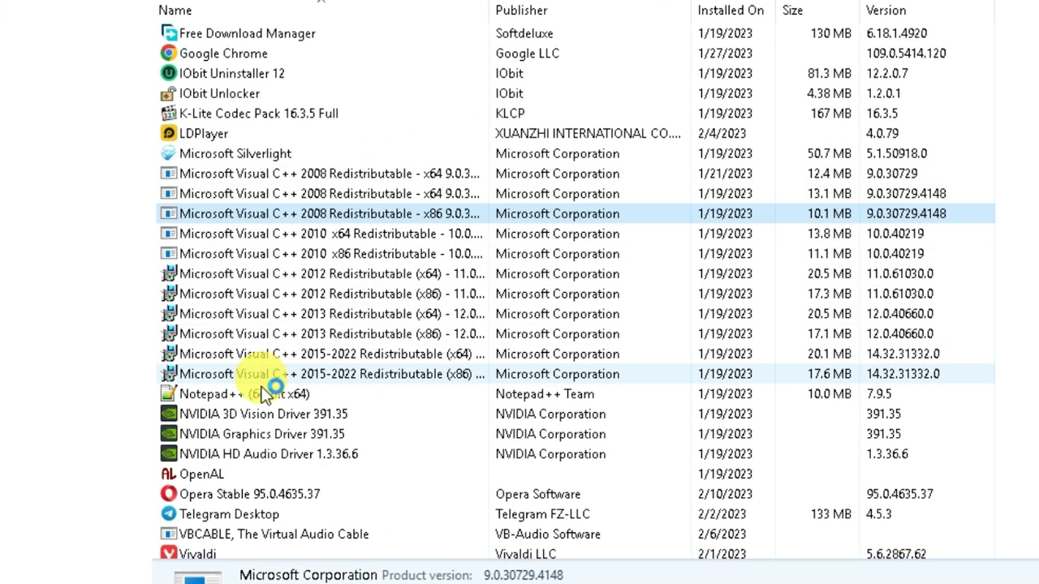
{"action": "left_click", "coordinate": [277, 354]}
{"action": "left_click", "coordinate": [321, 333]}
{"action": "left_click", "coordinate": [320, 316]}
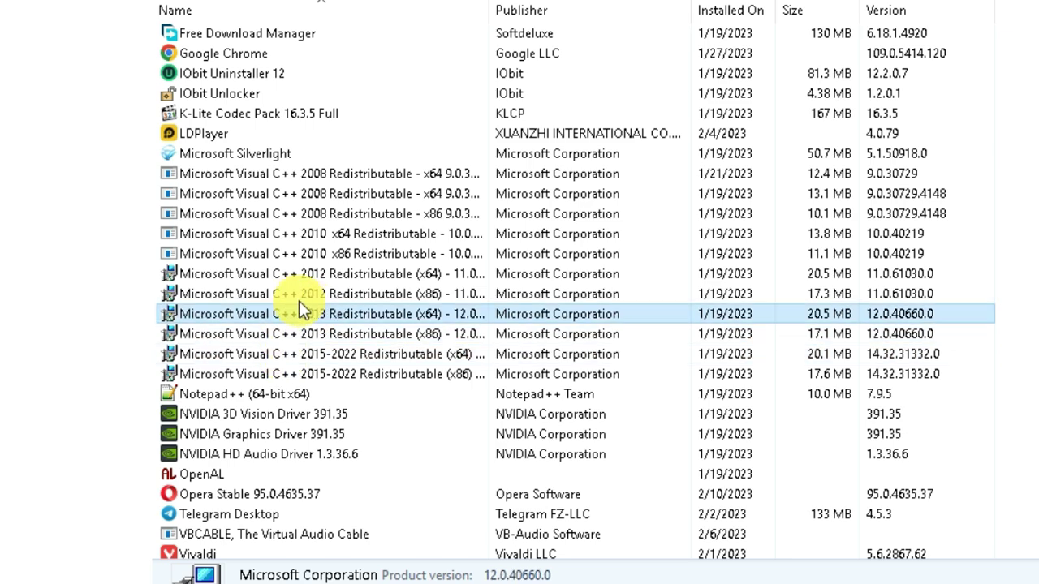
{"action": "left_click", "coordinate": [328, 274]}
{"action": "left_click", "coordinate": [321, 234]}
{"action": "left_click", "coordinate": [479, 196]}
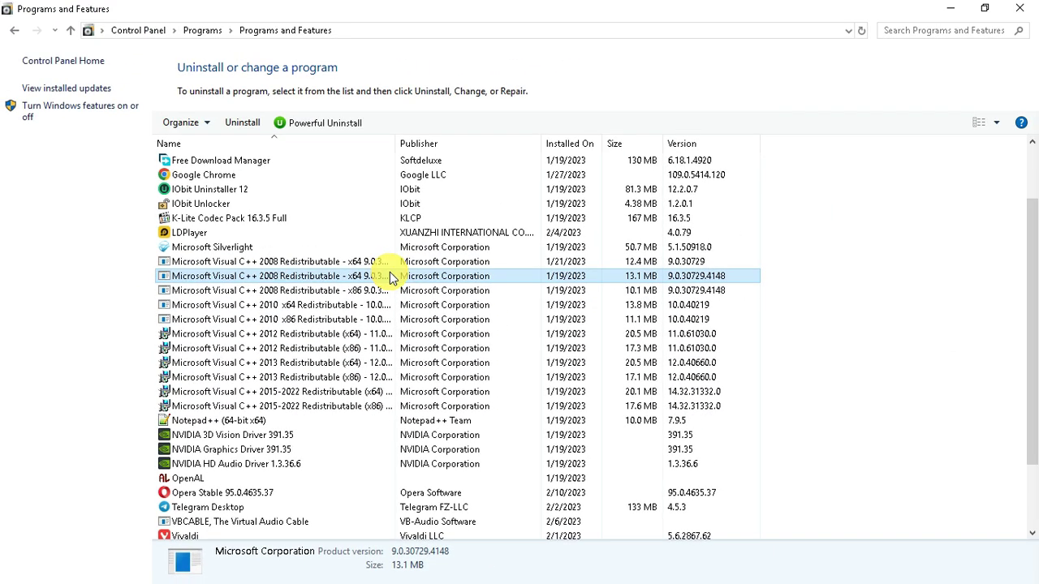
{"action": "left_click", "coordinate": [375, 289]}
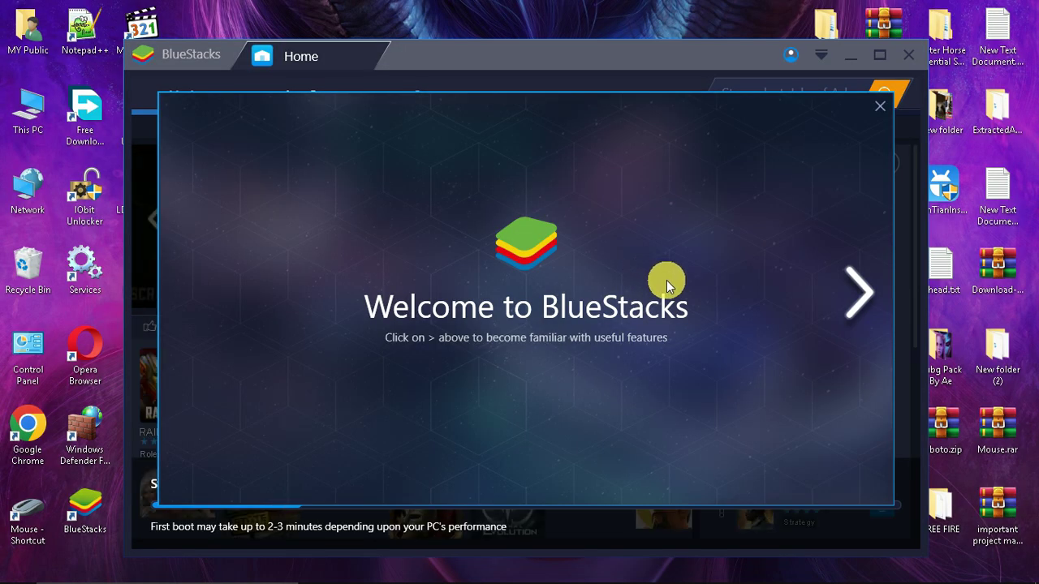
Go through the BlueStacks welcome tour pages to the end.
{"action": "left_click", "coordinate": [854, 307]}
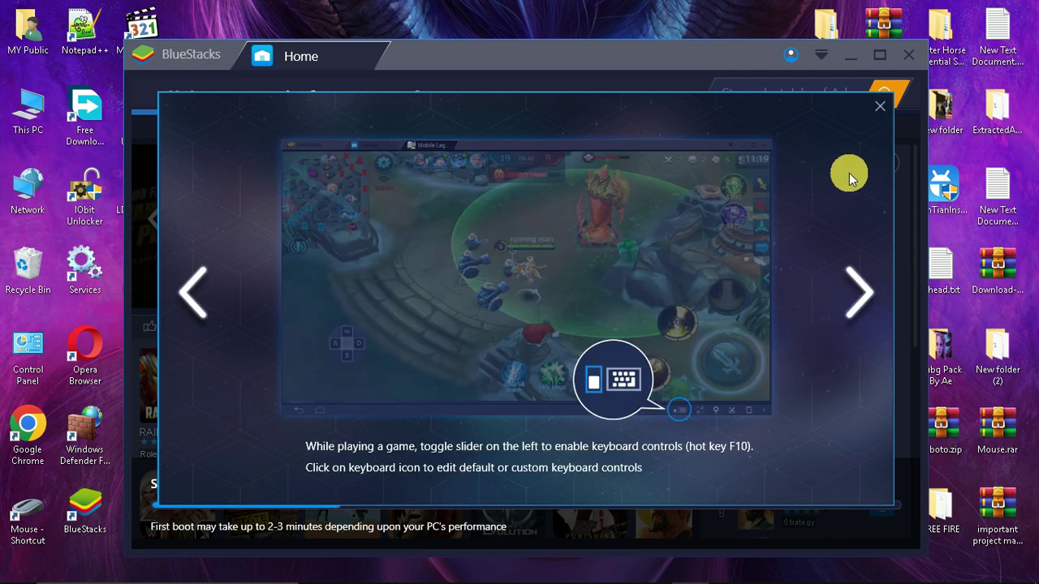
{"action": "left_click", "coordinate": [866, 297]}
{"action": "left_click", "coordinate": [857, 293]}
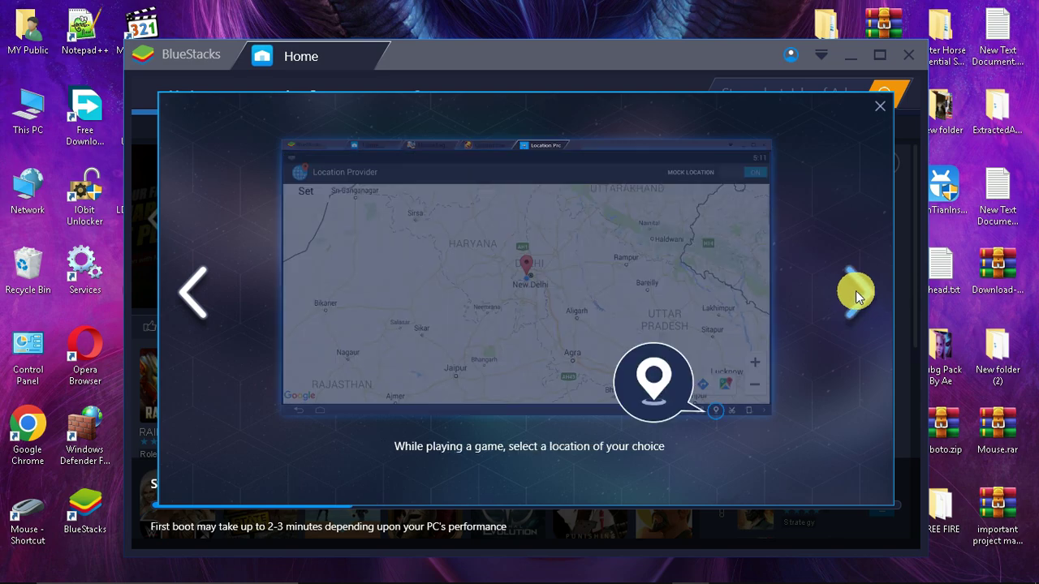
{"action": "left_click", "coordinate": [856, 290]}
{"action": "left_click", "coordinate": [798, 299]}
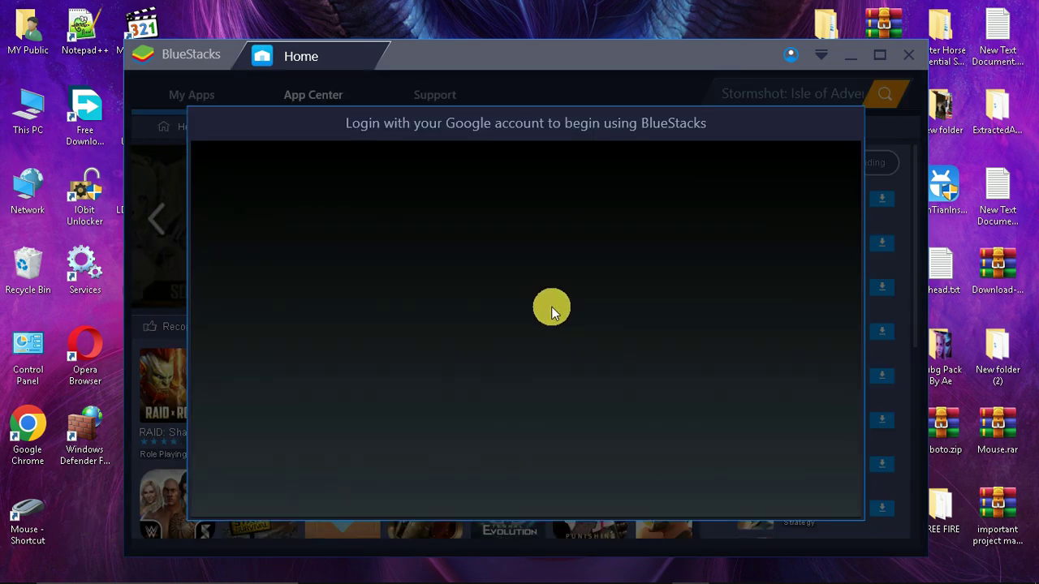
Proceed through the Google account sign-in, accepting the preselected Google services options and the prefilled phone owner's name.
{"action": "left_click", "coordinate": [721, 485]}
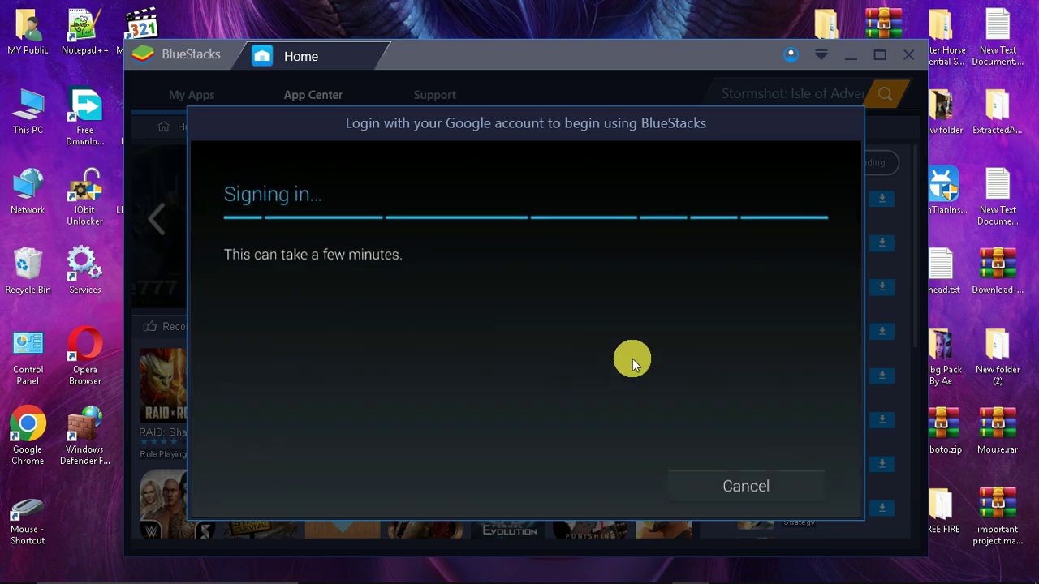
{"action": "left_click", "coordinate": [706, 487]}
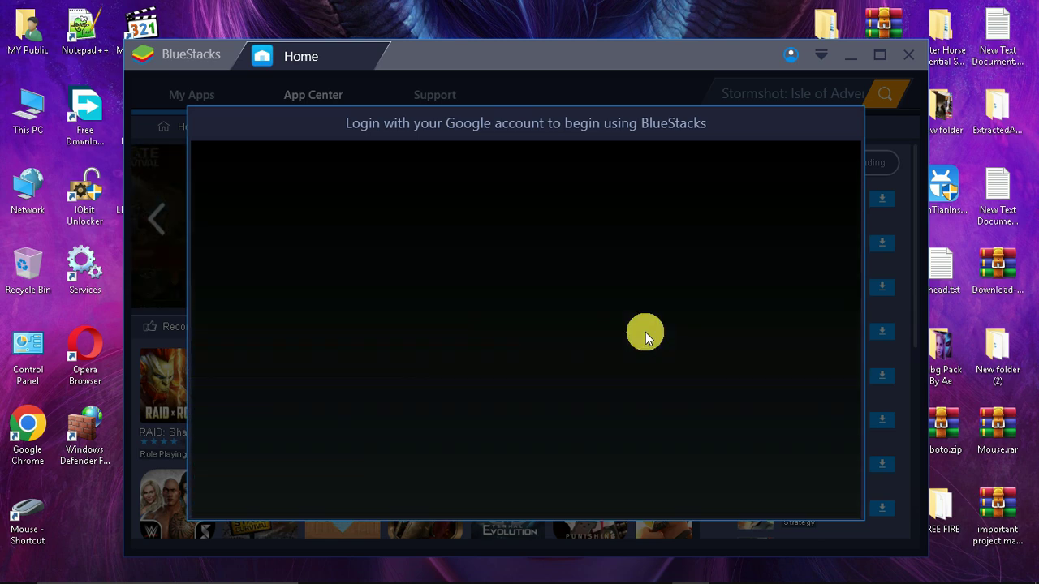
{"action": "left_click", "coordinate": [800, 477]}
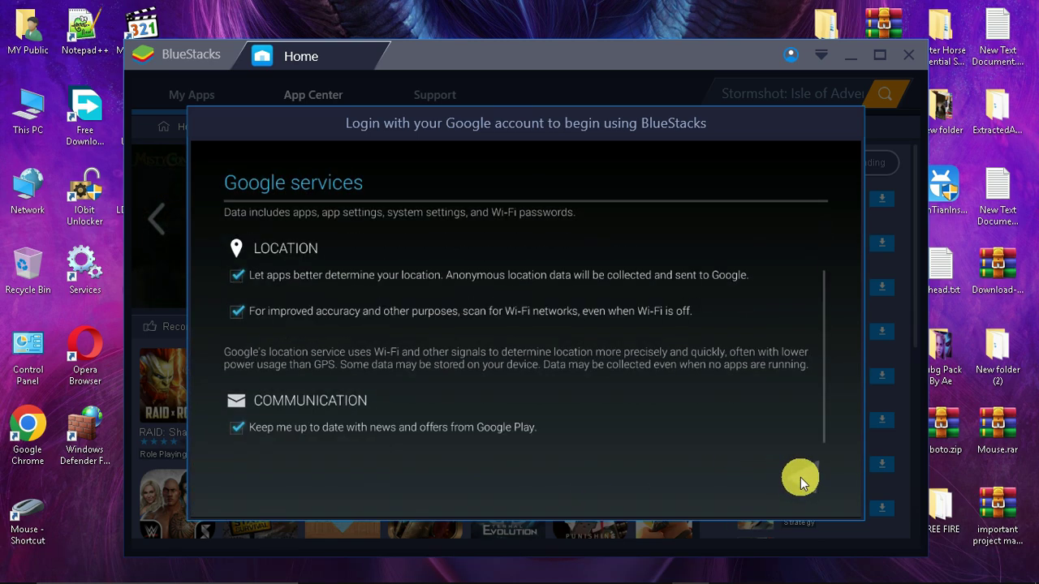
{"action": "left_click", "coordinate": [800, 478]}
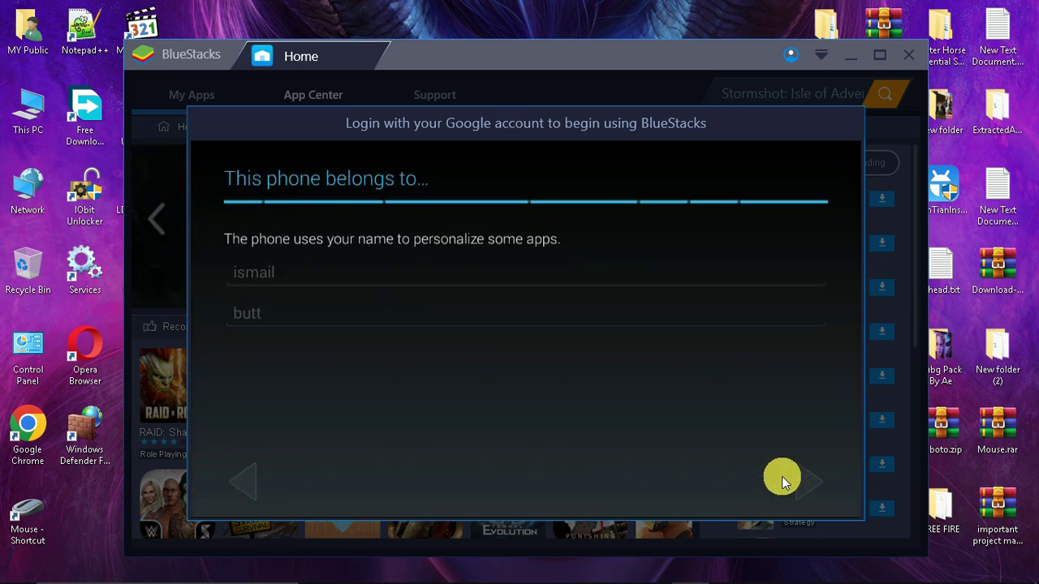
{"action": "left_click", "coordinate": [766, 474]}
Check the OpenGL graphics mode and CPU core count in the engine settings, then close them without restarting the engine.
{"action": "left_click", "coordinate": [822, 55]}
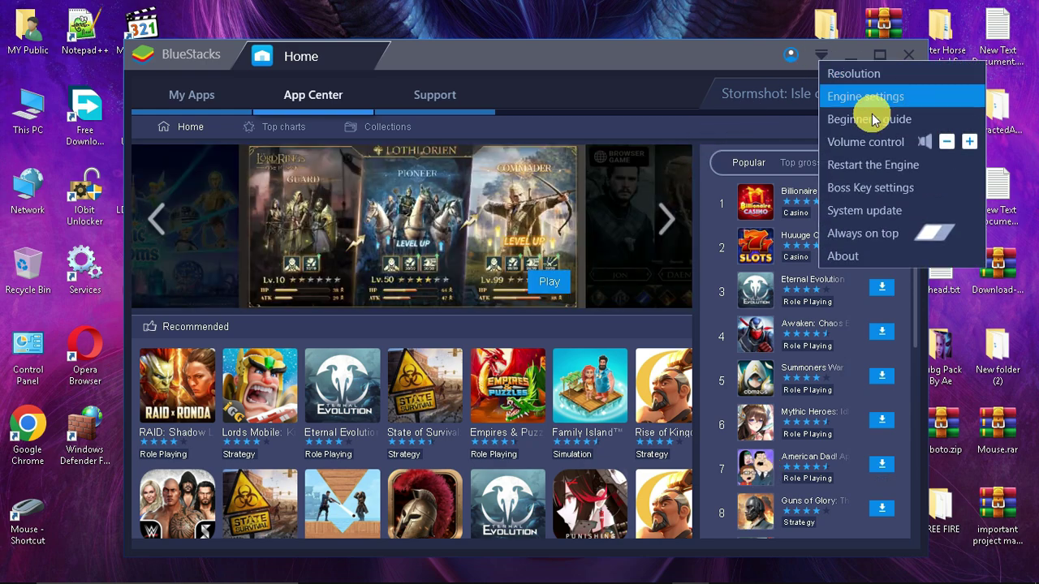
{"action": "left_click", "coordinate": [871, 110]}
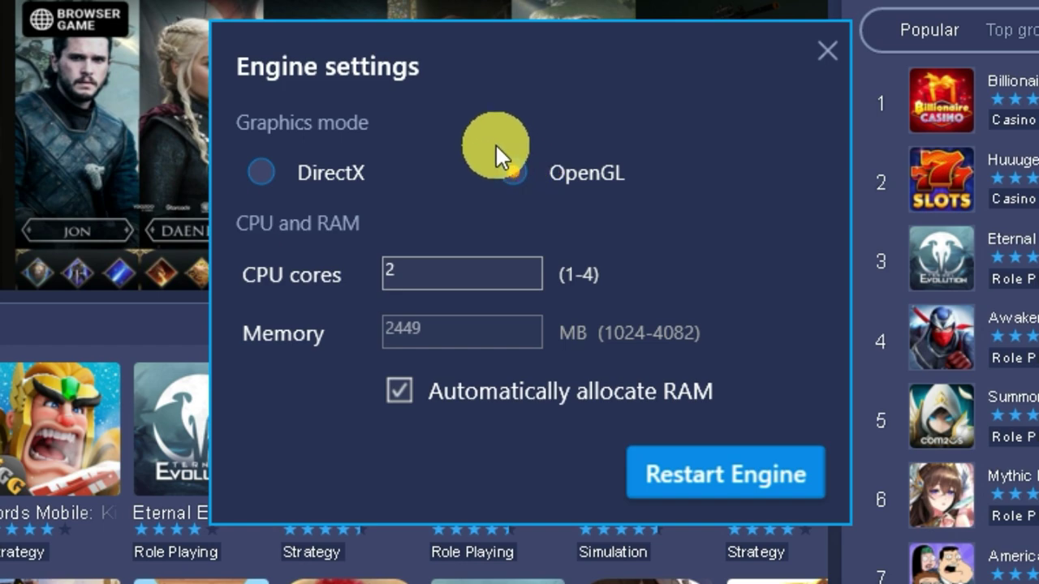
{"action": "left_click", "coordinate": [508, 169]}
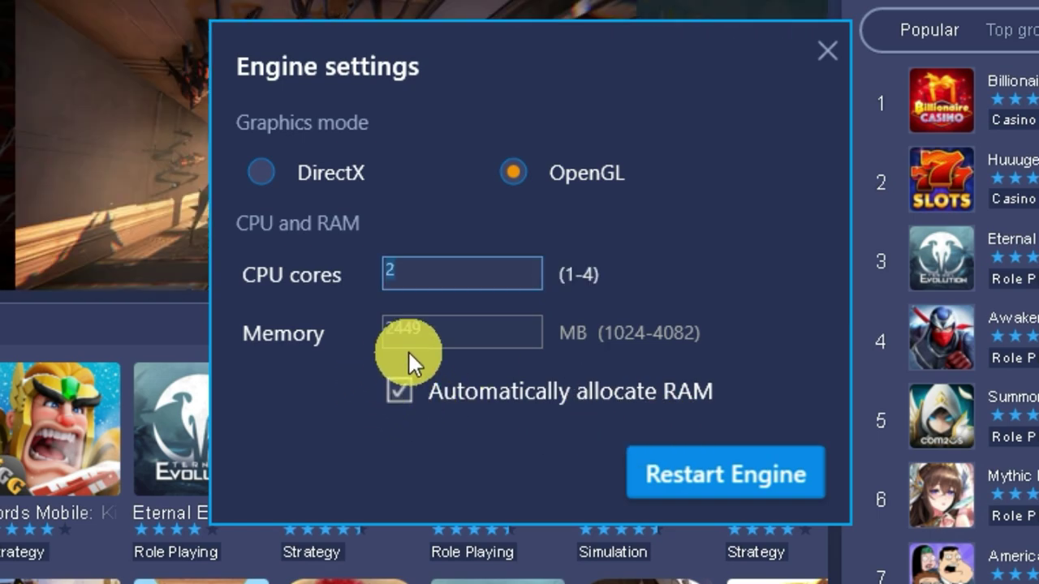
{"action": "left_click", "coordinate": [446, 284]}
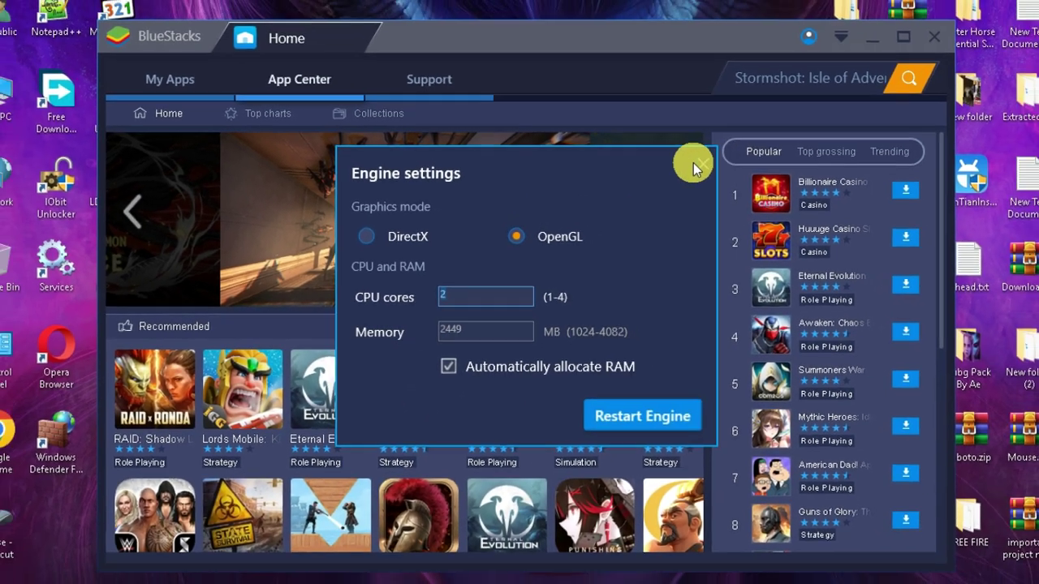
{"action": "left_click", "coordinate": [827, 50]}
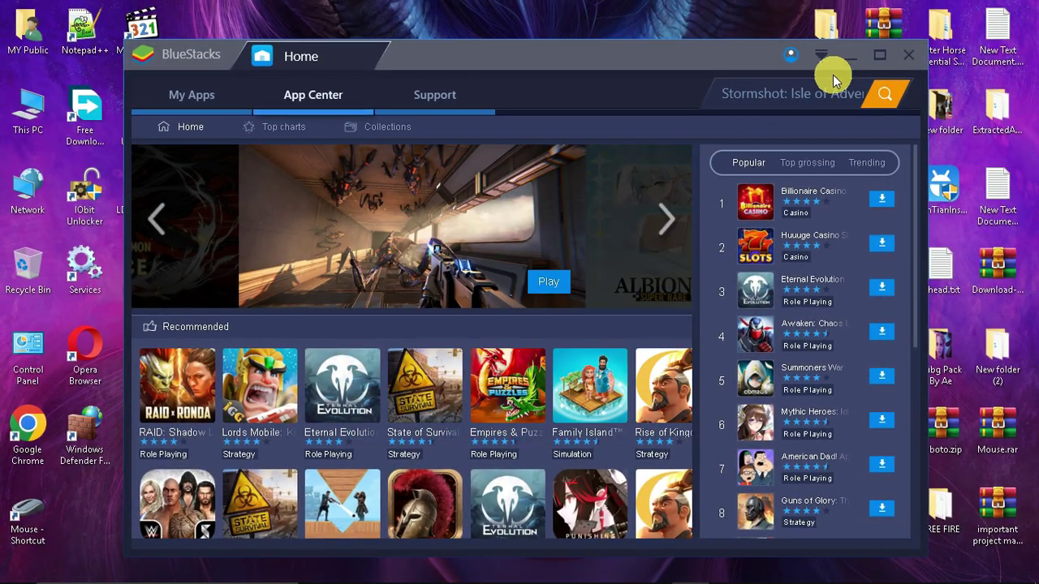
Open the resolution settings and try the 1280 x 720 preset, then a custom resolution of 1056 x 594.
{"action": "left_click", "coordinate": [823, 58]}
{"action": "left_click", "coordinate": [857, 68]}
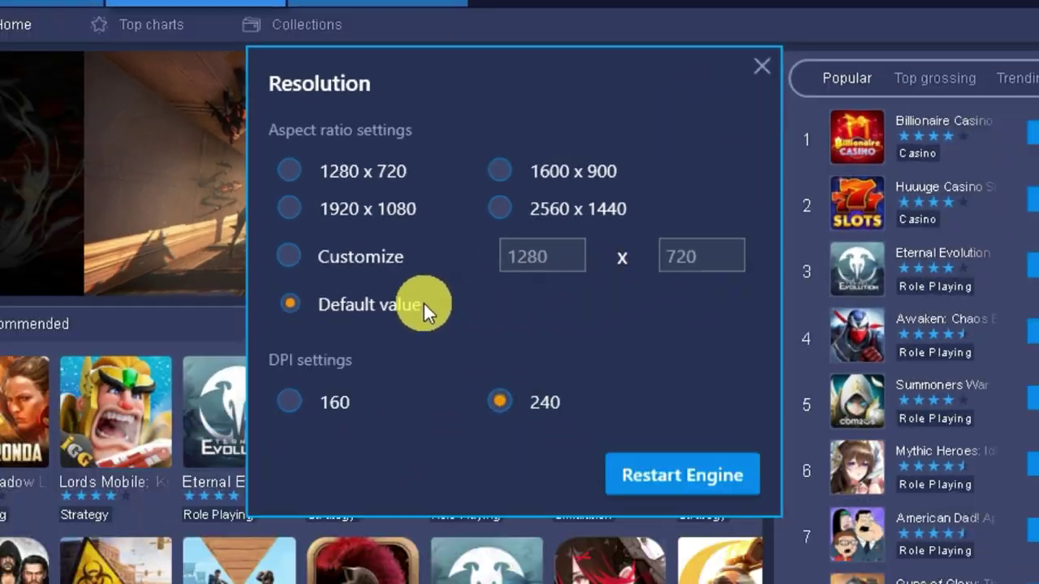
{"action": "left_click", "coordinate": [380, 169]}
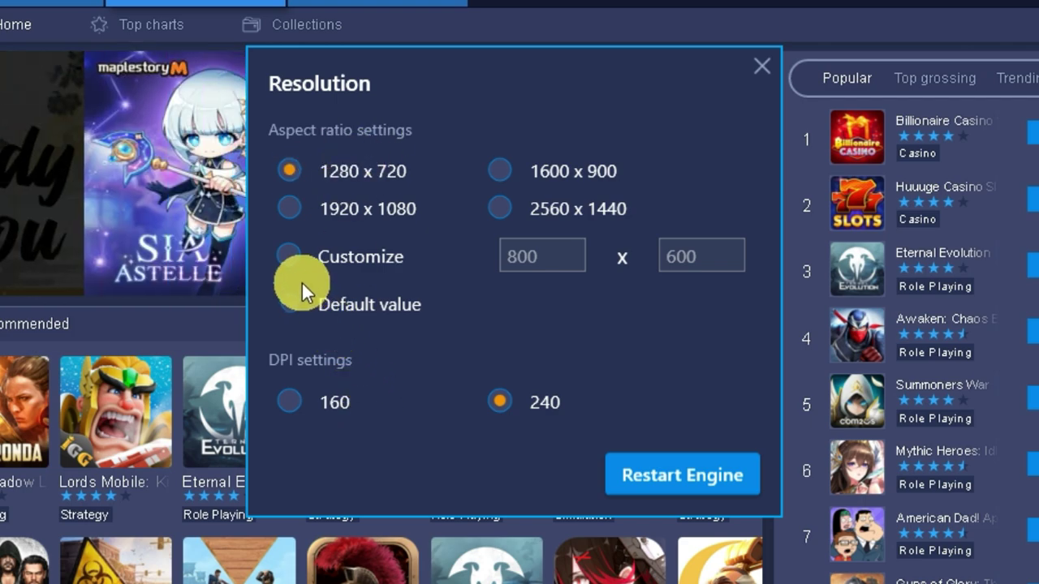
{"action": "left_click", "coordinate": [293, 260]}
{"action": "double_click", "coordinate": [546, 257]}
{"action": "type", "text": "1056"}
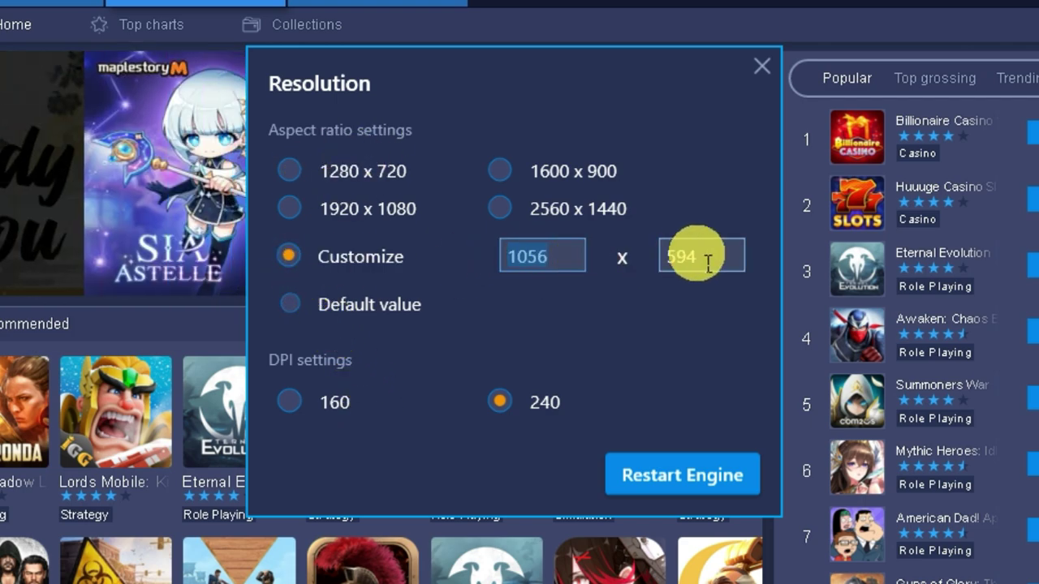
{"action": "left_click", "coordinate": [708, 264]}
Try a custom resolution of 800 x 450 and close the resolution settings without restarting the engine.
{"action": "double_click", "coordinate": [552, 256]}
{"action": "type", "text": "800"}
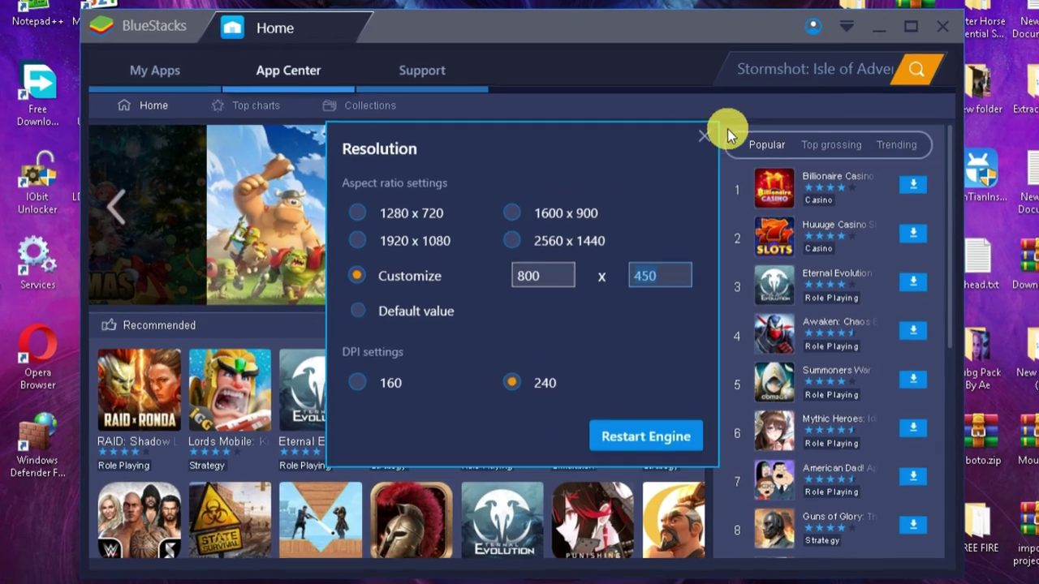
{"action": "left_click", "coordinate": [761, 66]}
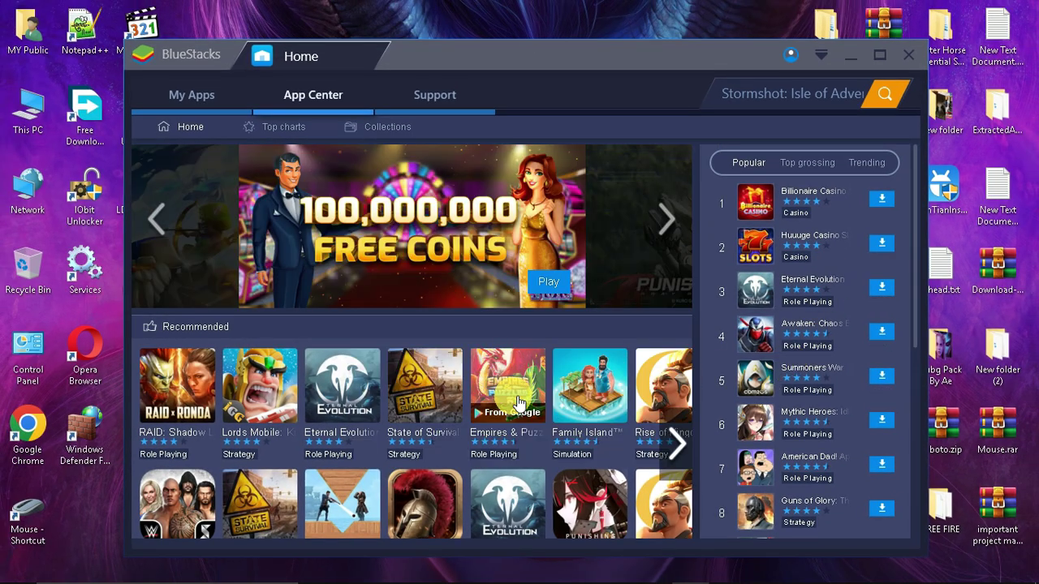
{"action": "scroll", "coordinate": [535, 501], "scroll_direction": "down", "scroll_amount": 5}
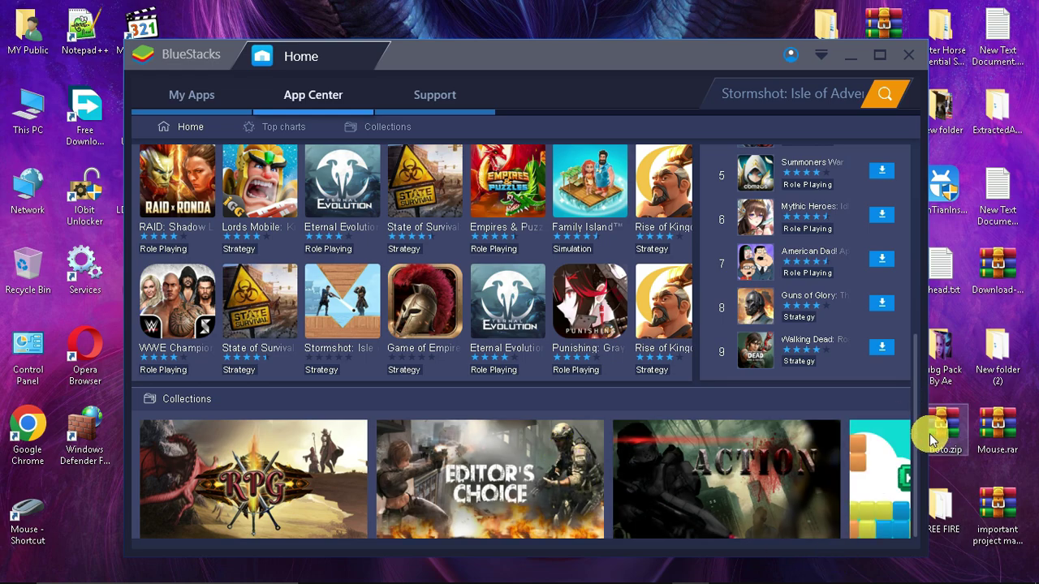
{"action": "left_click_drag", "start_coordinate": [923, 434], "coordinate": [922, 308]}
{"action": "scroll", "coordinate": [569, 268], "scroll_direction": "up", "scroll_amount": 2}
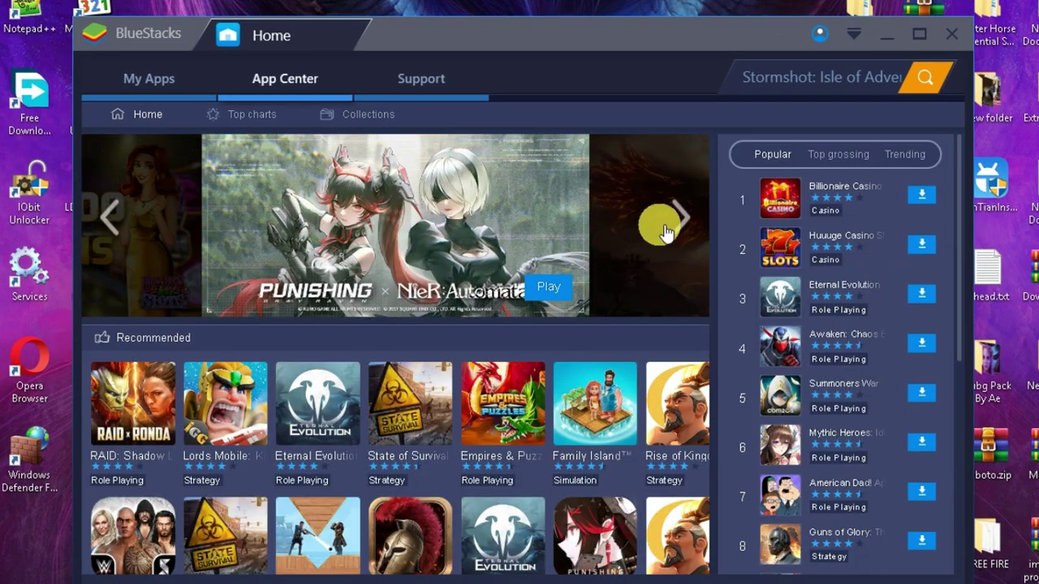
{"action": "scroll", "coordinate": [510, 444], "scroll_direction": "down", "scroll_amount": 3}
{"action": "scroll", "coordinate": [674, 324], "scroll_direction": "up", "scroll_amount": 3}
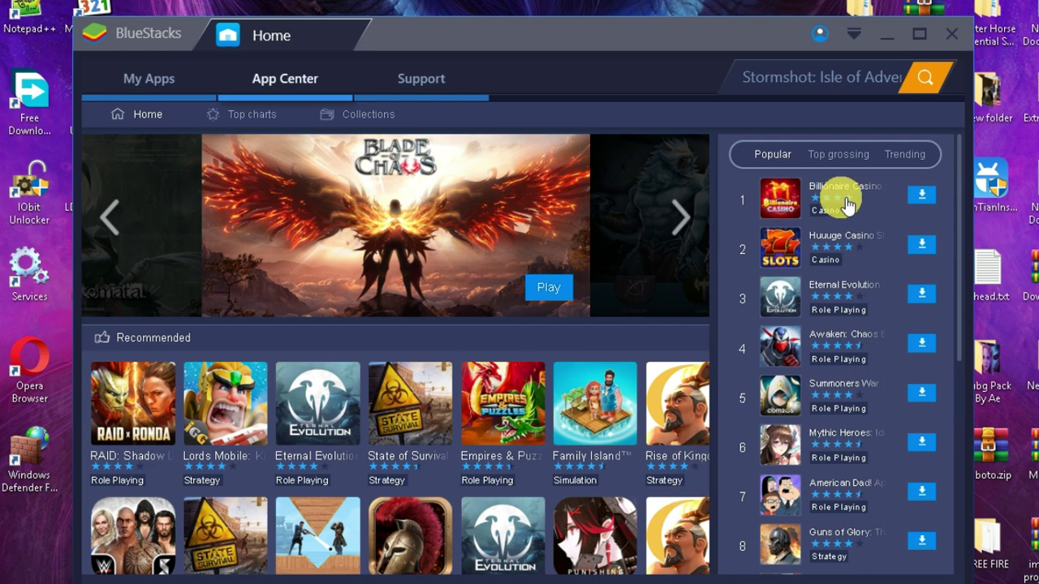
Search the App Center for "free fire".
{"action": "left_click", "coordinate": [832, 88]}
{"action": "type", "text": "fre"}
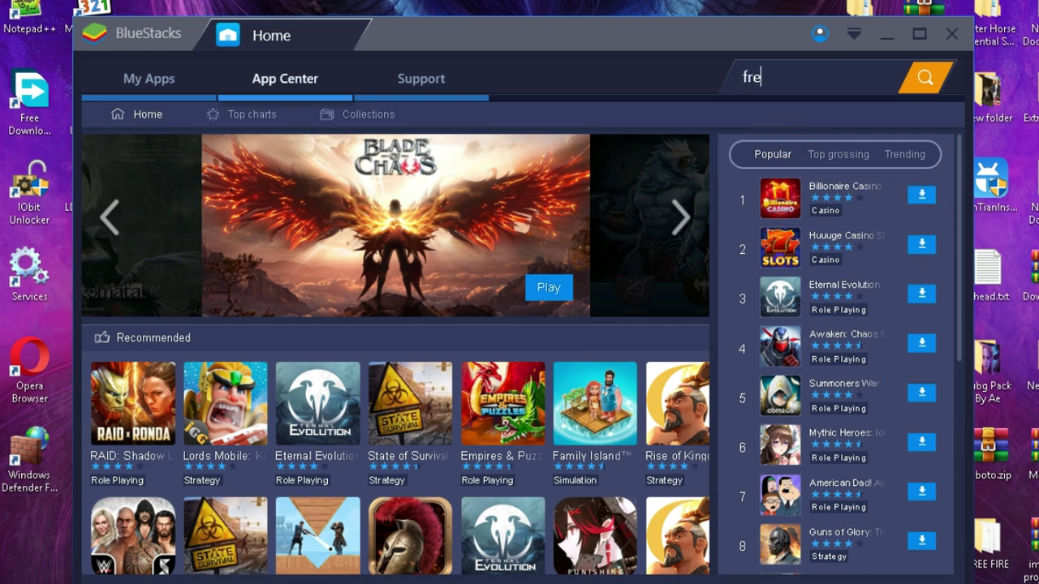
{"action": "type", "text": "e fire"}
{"action": "key", "text": "Return"}
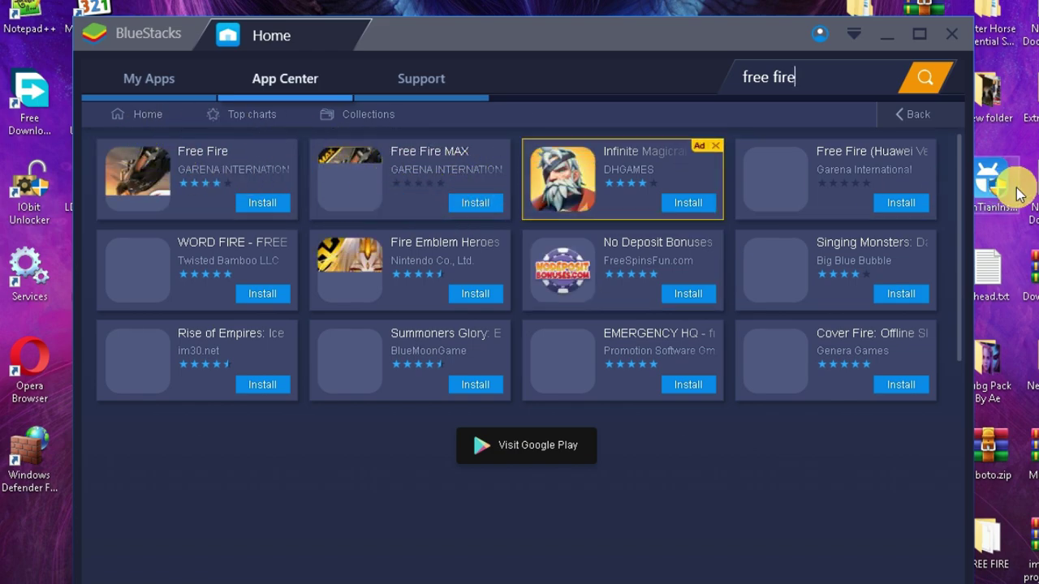
Open the Play store from the system apps folder among the installed apps.
{"action": "left_click", "coordinate": [171, 68]}
{"action": "left_click", "coordinate": [146, 190]}
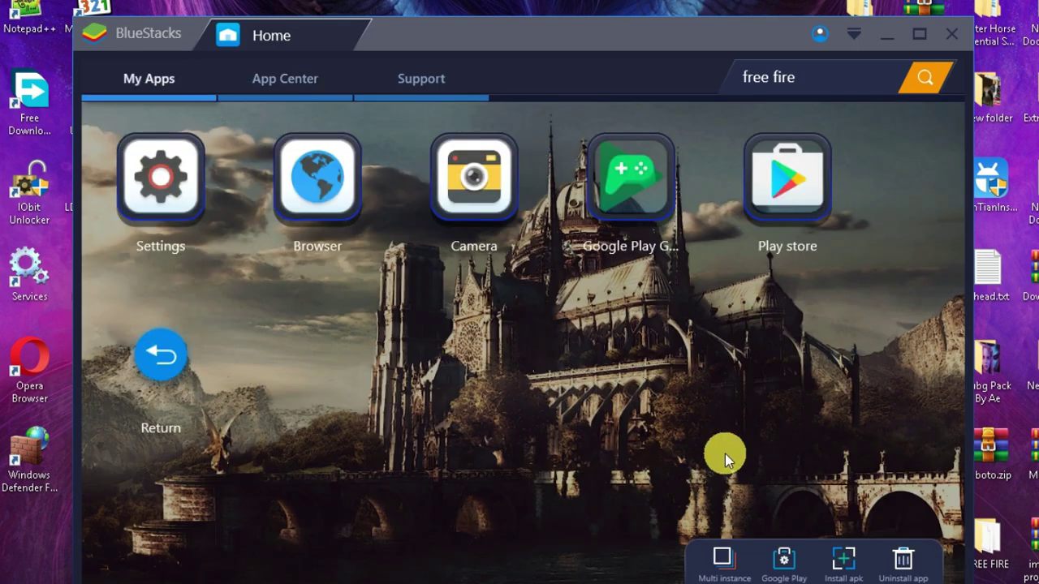
{"action": "left_click", "coordinate": [797, 219]}
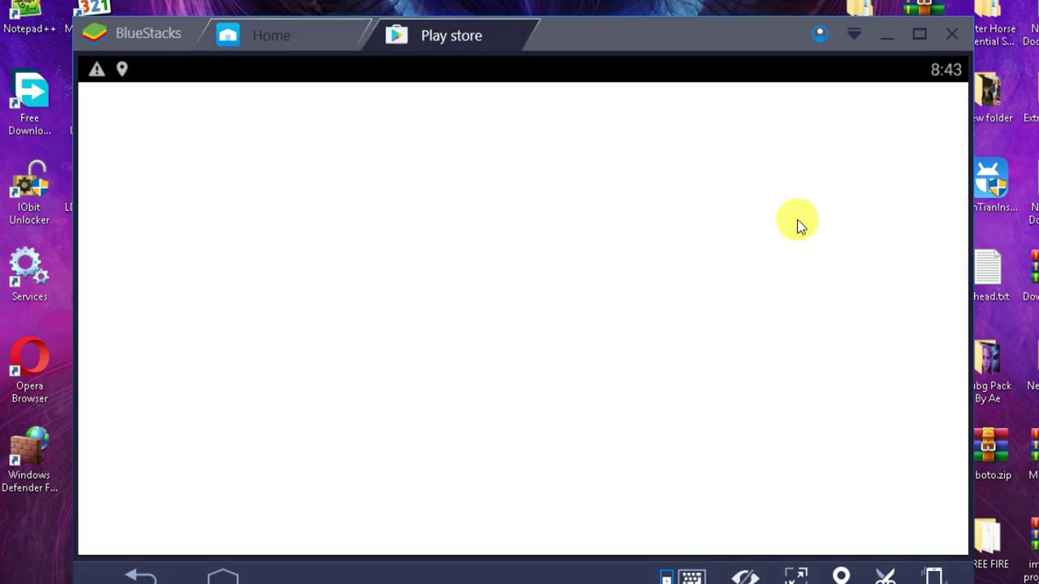
Close the Play store and install the Subway Surf and Hill Climb Racing APK files from the ExtractedApks folder.
{"action": "left_click", "coordinate": [267, 548]}
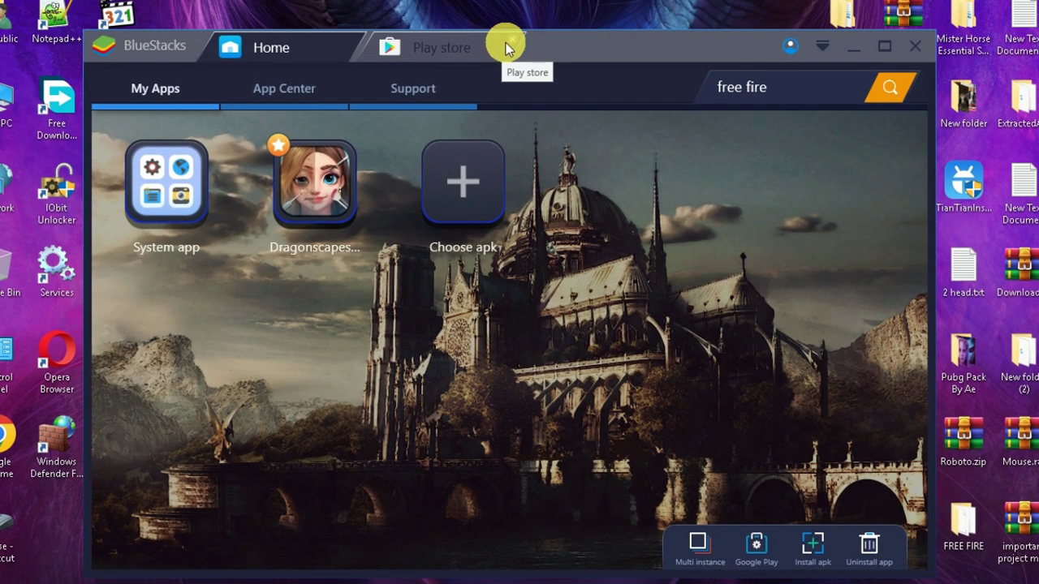
{"action": "left_click", "coordinate": [507, 44]}
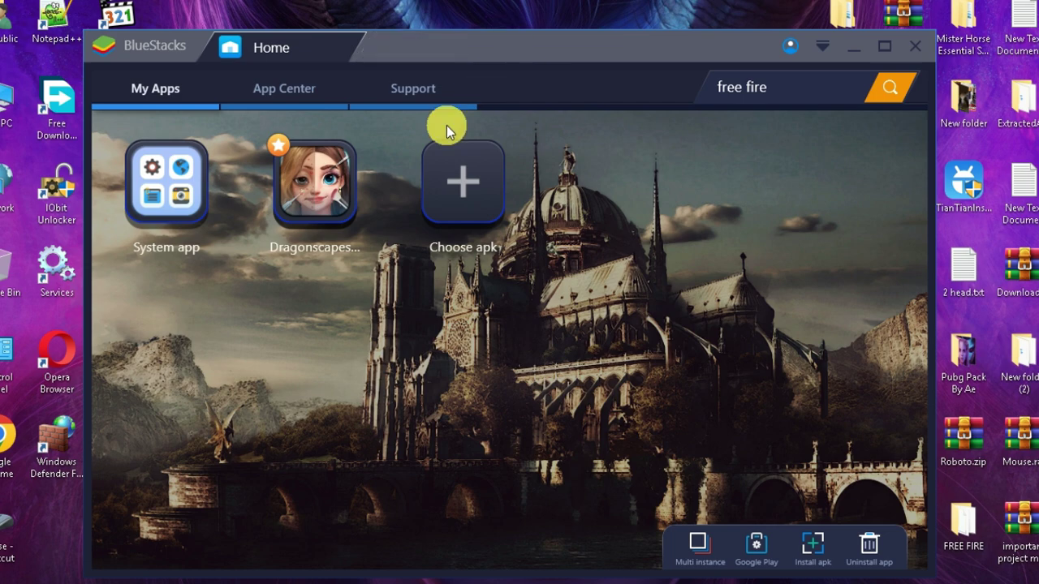
{"action": "left_click", "coordinate": [475, 182]}
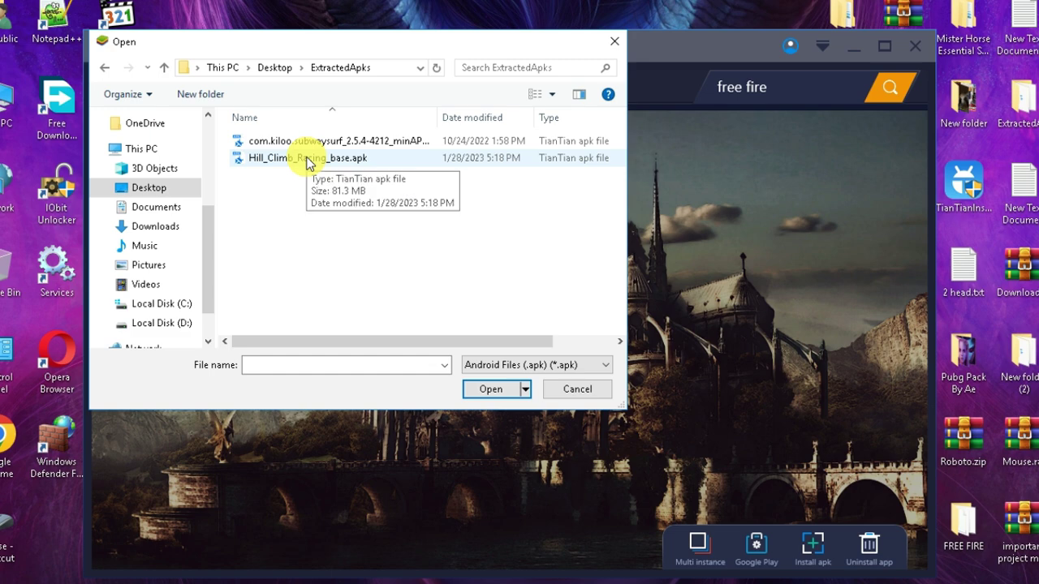
{"action": "left_click", "coordinate": [302, 141]}
{"action": "left_click", "coordinate": [508, 389]}
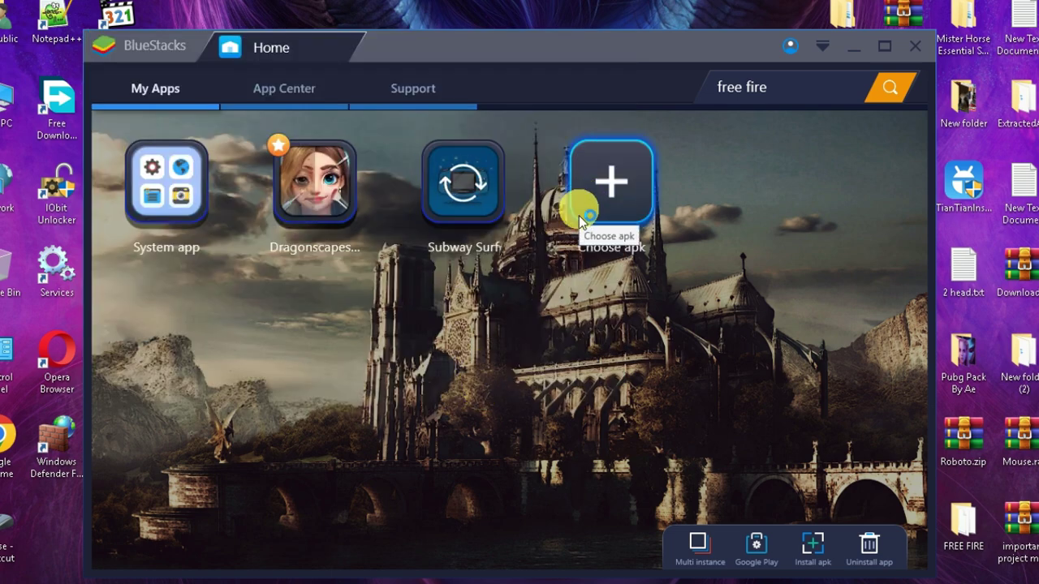
{"action": "left_click", "coordinate": [625, 210]}
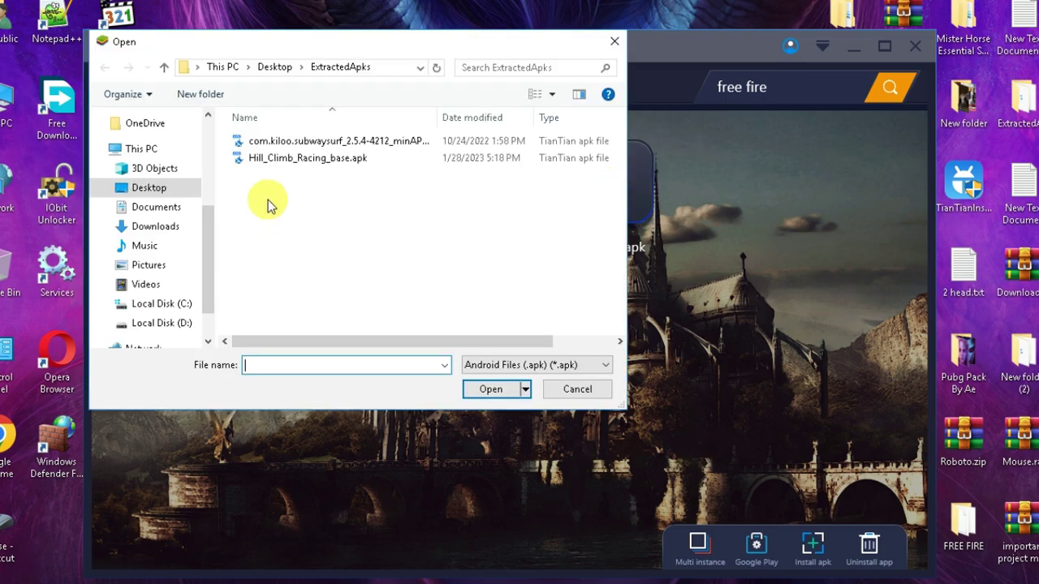
{"action": "double_click", "coordinate": [323, 164]}
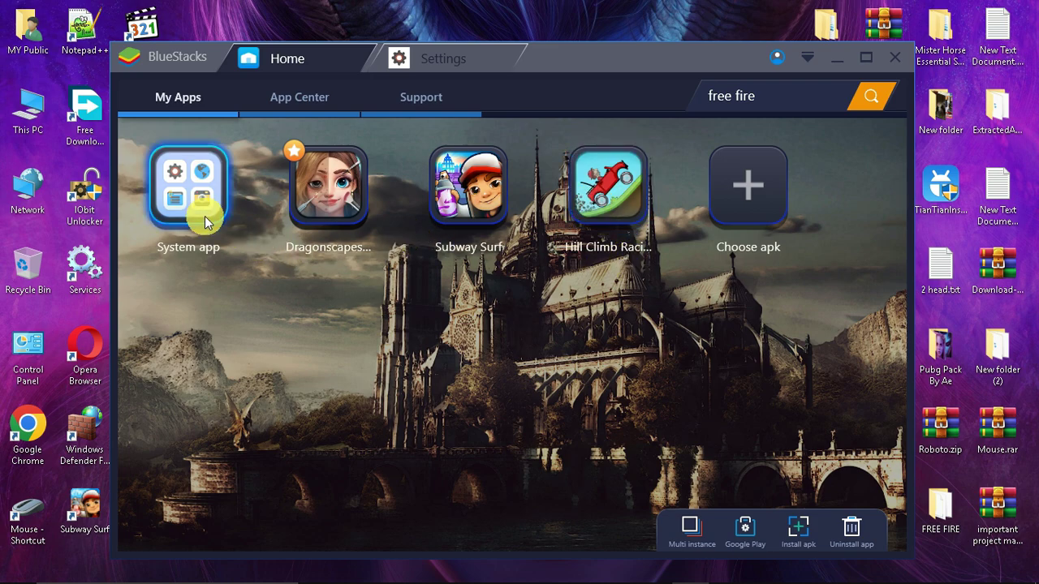
Open the Android settings from the system apps folder, look through the available categories, and close the settings.
{"action": "left_click", "coordinate": [205, 216]}
{"action": "left_click", "coordinate": [232, 204]}
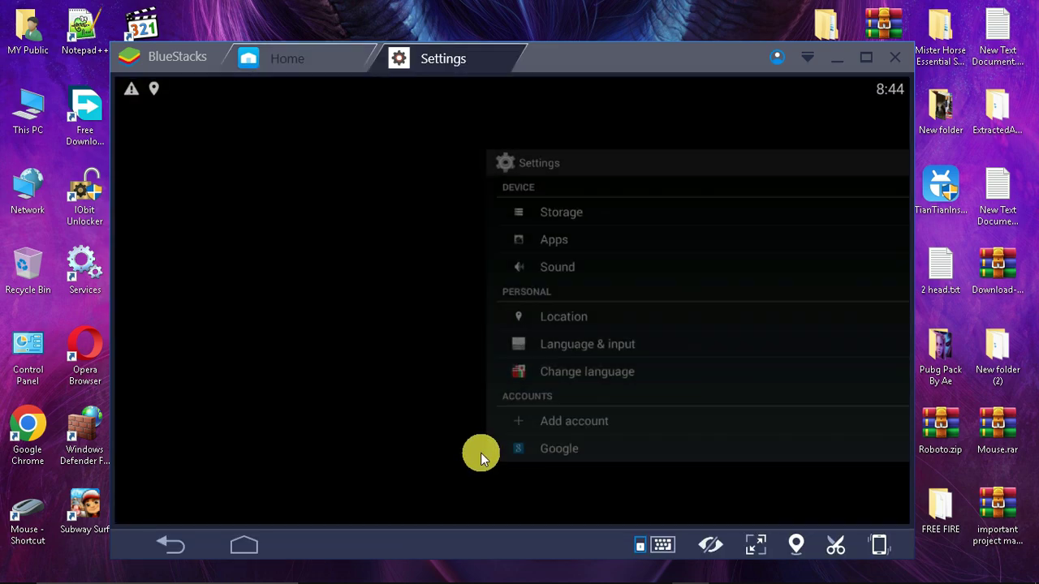
{"action": "scroll", "coordinate": [368, 477], "scroll_direction": "down", "scroll_amount": 4}
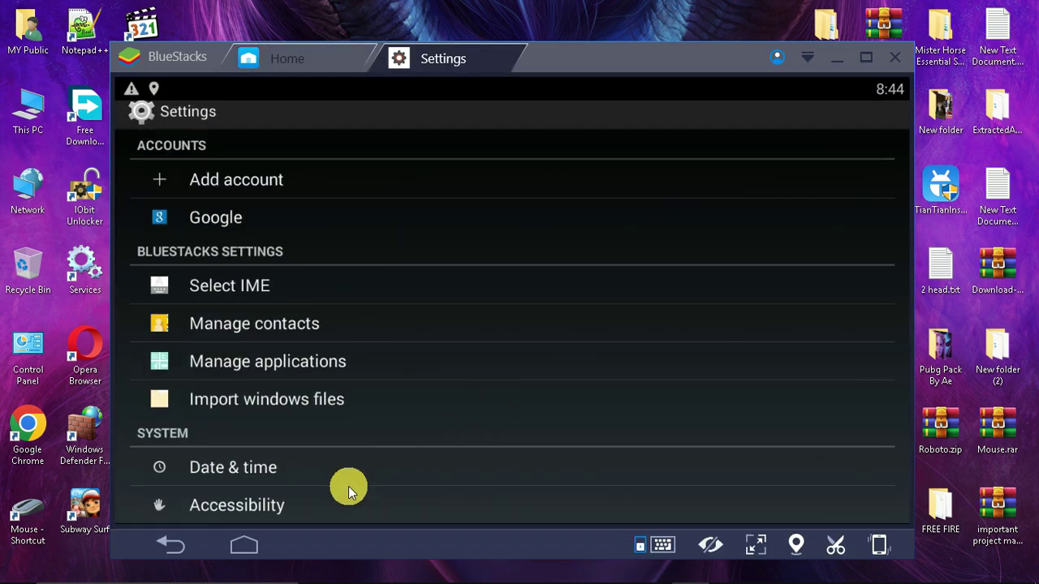
{"action": "scroll", "coordinate": [377, 341], "scroll_direction": "up", "scroll_amount": 4}
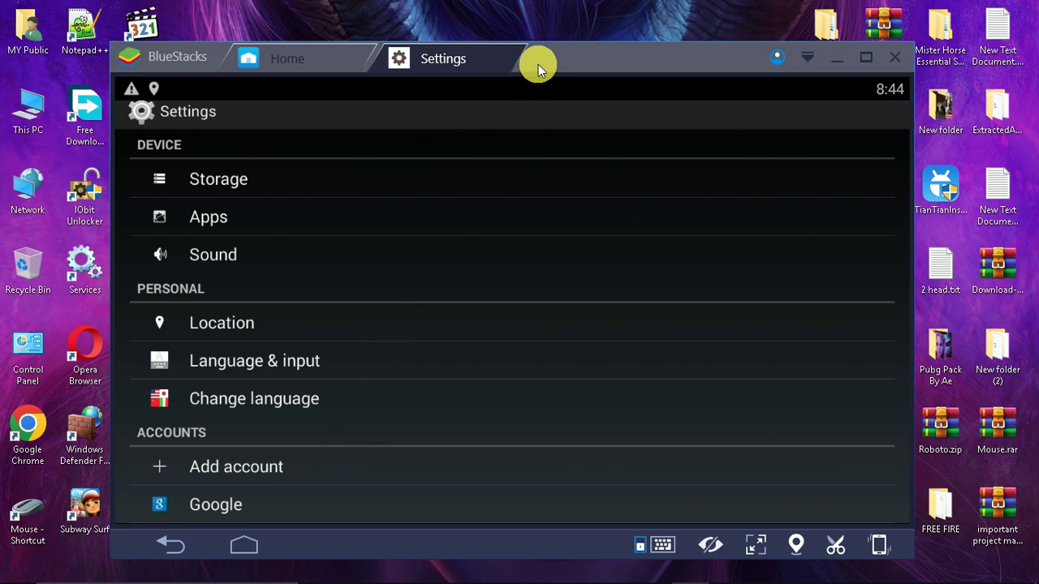
{"action": "left_click", "coordinate": [521, 50]}
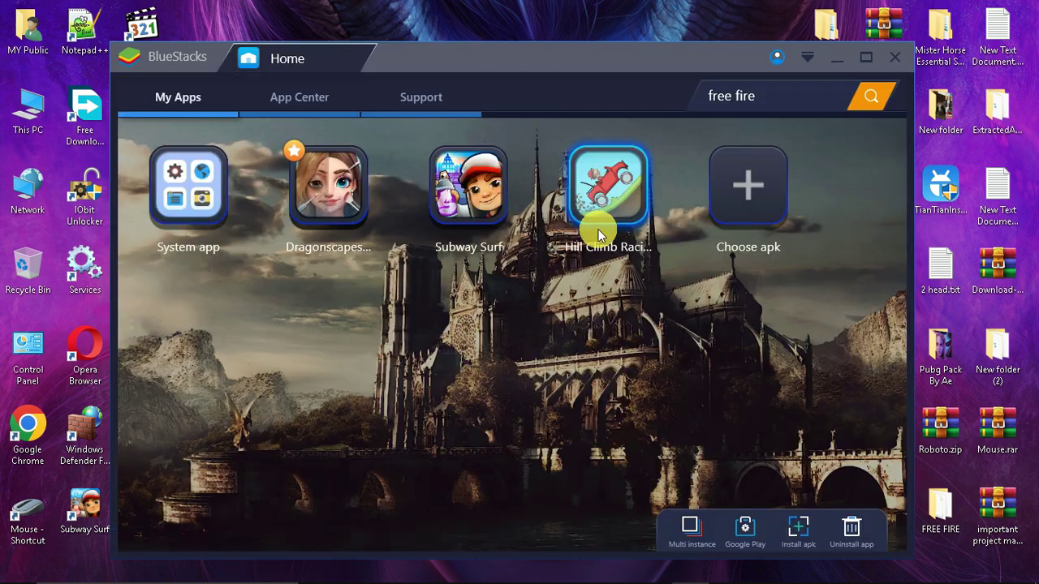
Launch Subway Surf, start the Google Play services update on its Play store page, and return to the home screen.
{"action": "left_click", "coordinate": [444, 199]}
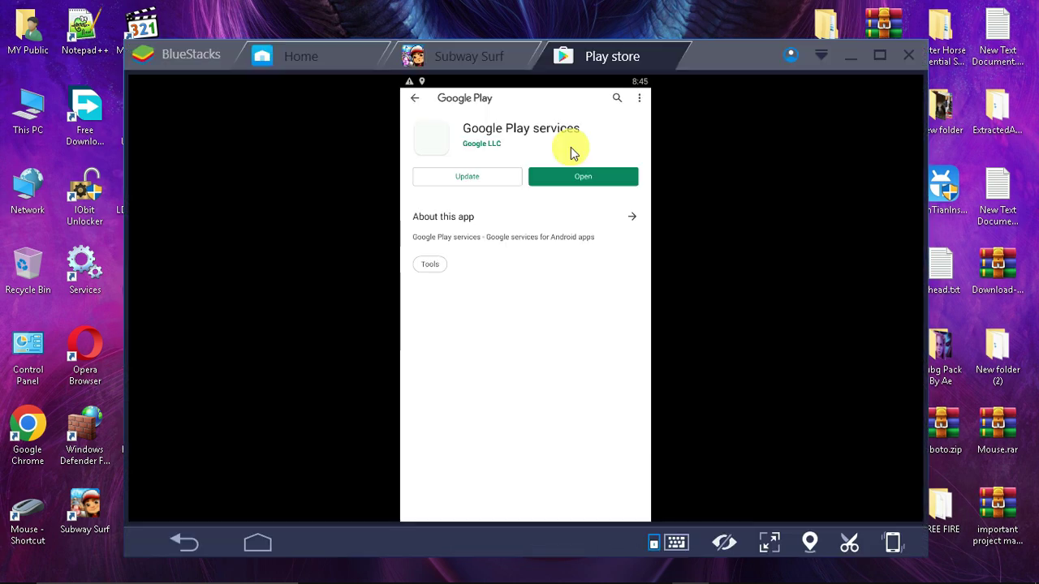
{"action": "left_click", "coordinate": [485, 178]}
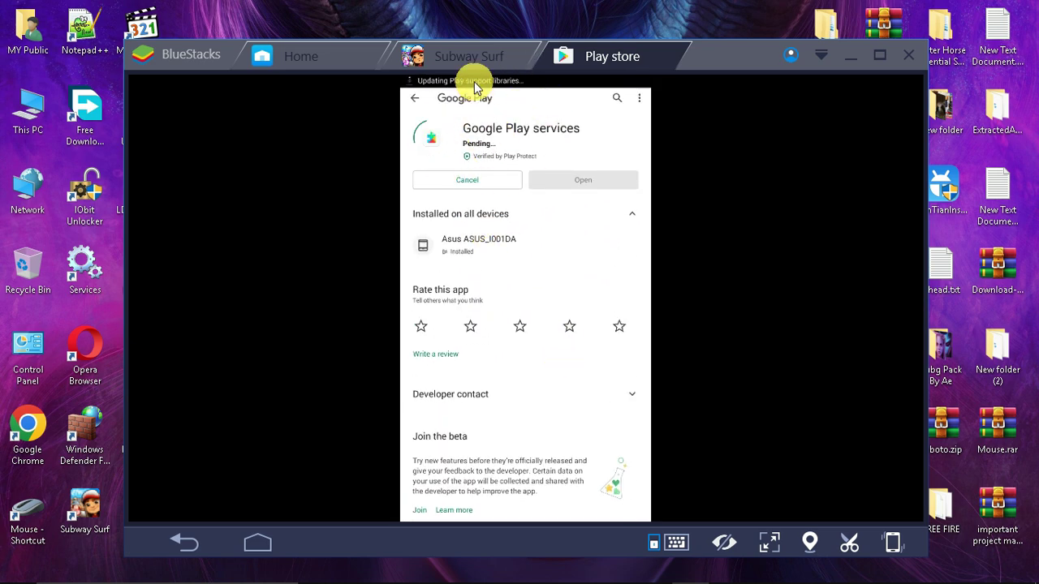
{"action": "left_click_drag", "start_coordinate": [475, 87], "coordinate": [528, 350]}
{"action": "left_click", "coordinate": [353, 67]}
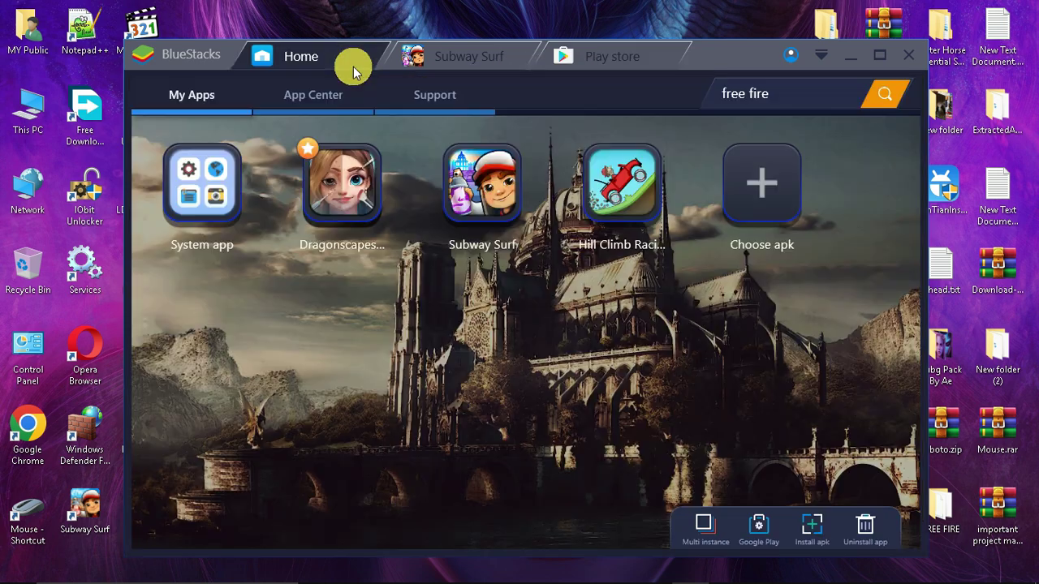
Launch Hill Climb Racing, open its keyboard mapping editor and try placing a key over the game view.
{"action": "left_click", "coordinate": [617, 184]}
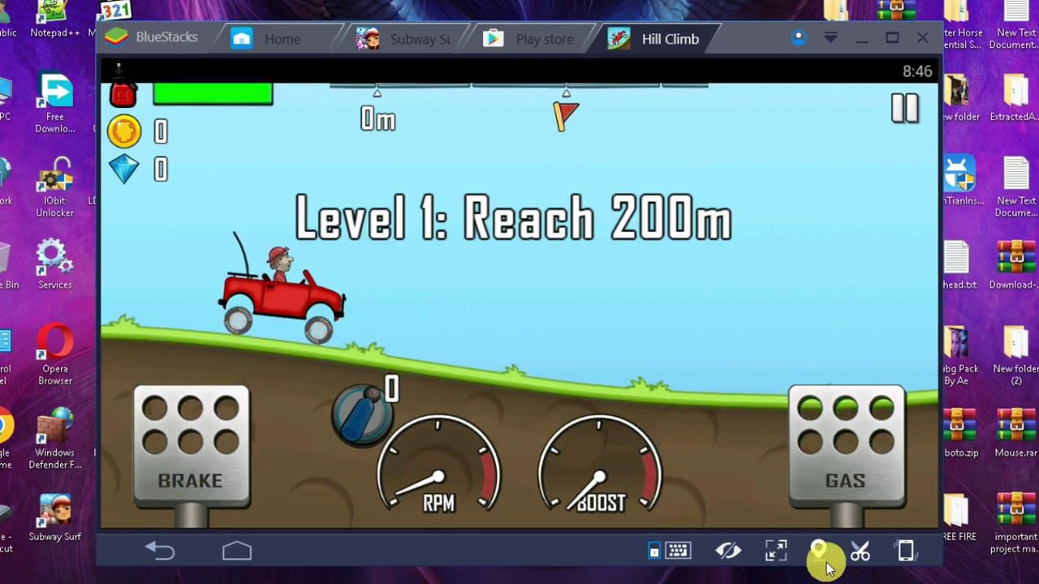
{"action": "left_click", "coordinate": [680, 553]}
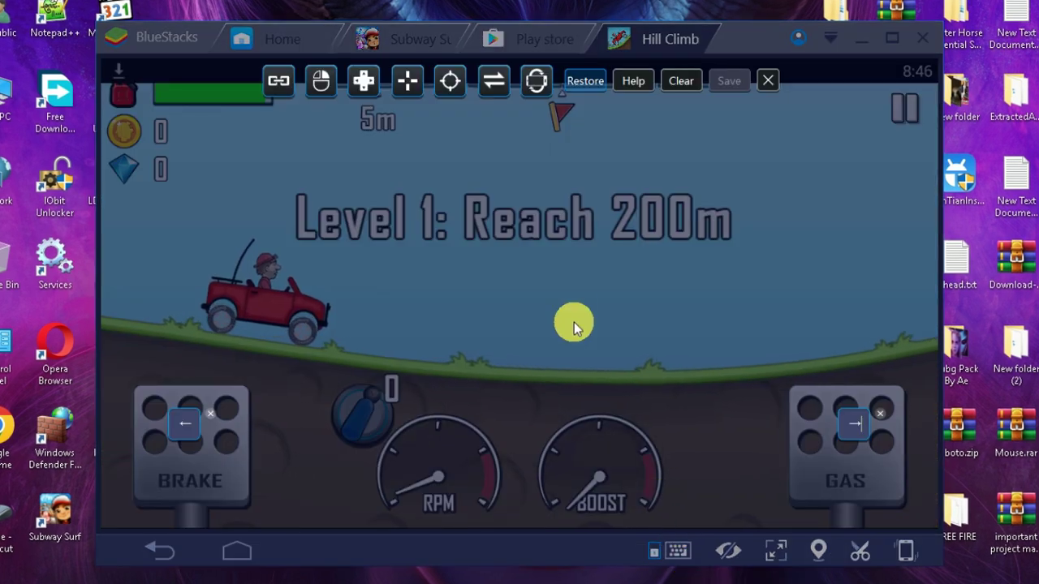
{"action": "left_click", "coordinate": [278, 80]}
{"action": "left_click_drag", "start_coordinate": [359, 284], "coordinate": [365, 360]}
{"action": "left_click", "coordinate": [397, 262]}
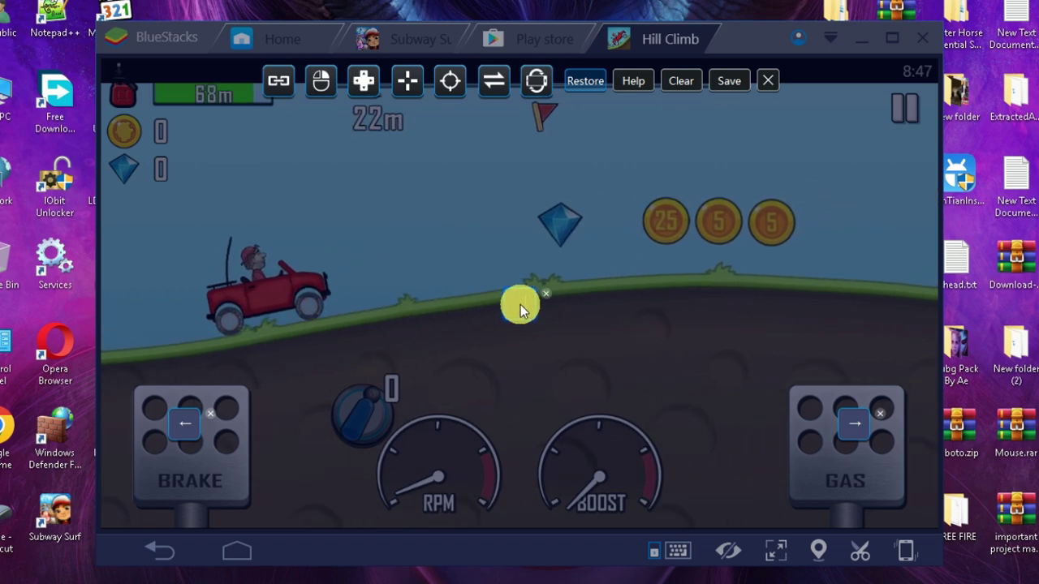
{"action": "left_click", "coordinate": [520, 304]}
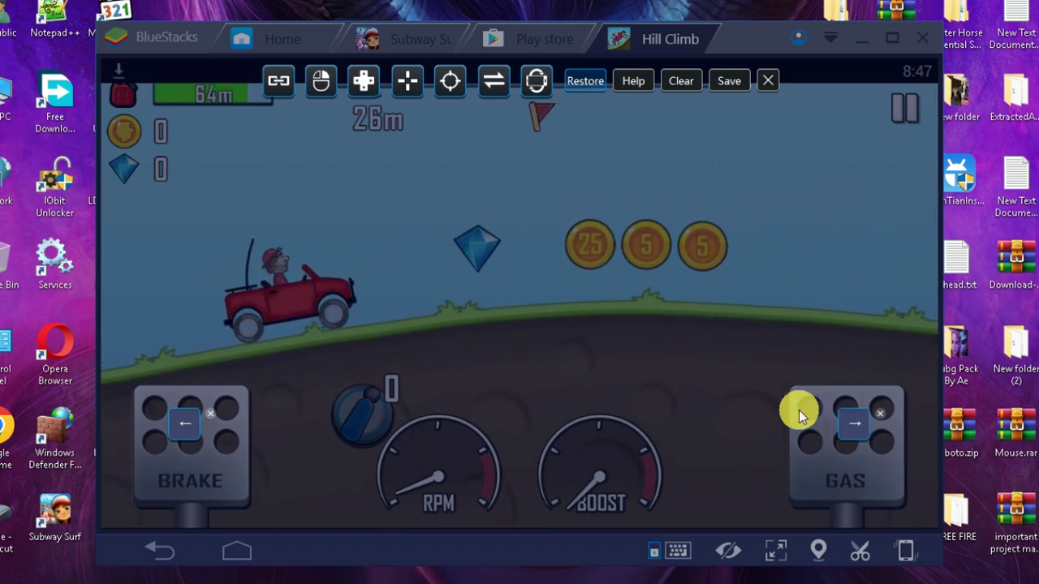
Try adding separate tap keys A, D and F across the middle of the game view.
{"action": "left_click", "coordinate": [422, 248]}
{"action": "key", "text": "a"}
{"action": "left_click", "coordinate": [527, 242]}
{"action": "key", "text": "d"}
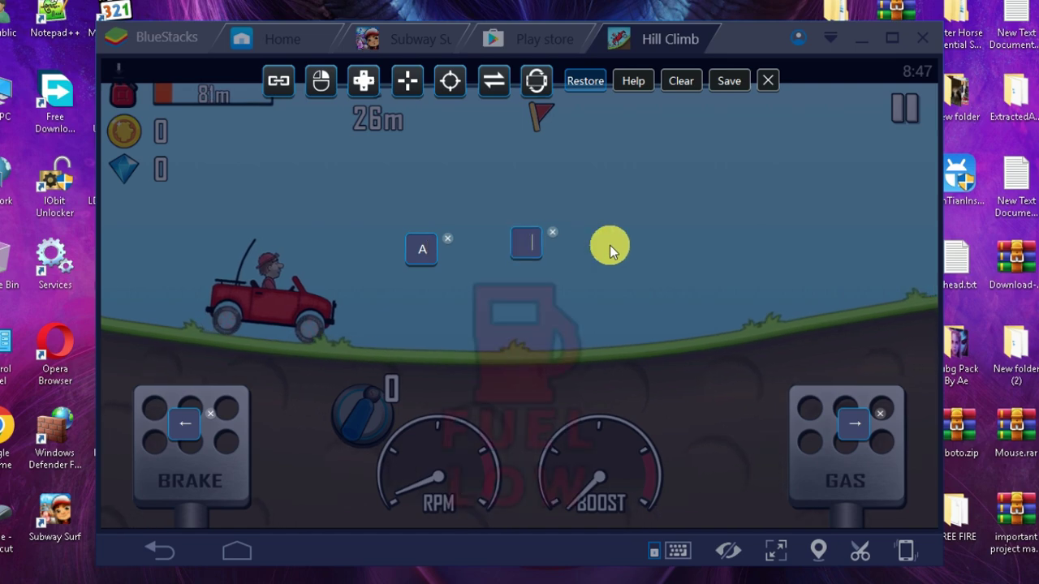
{"action": "left_click", "coordinate": [667, 251]}
{"action": "key", "text": "f"}
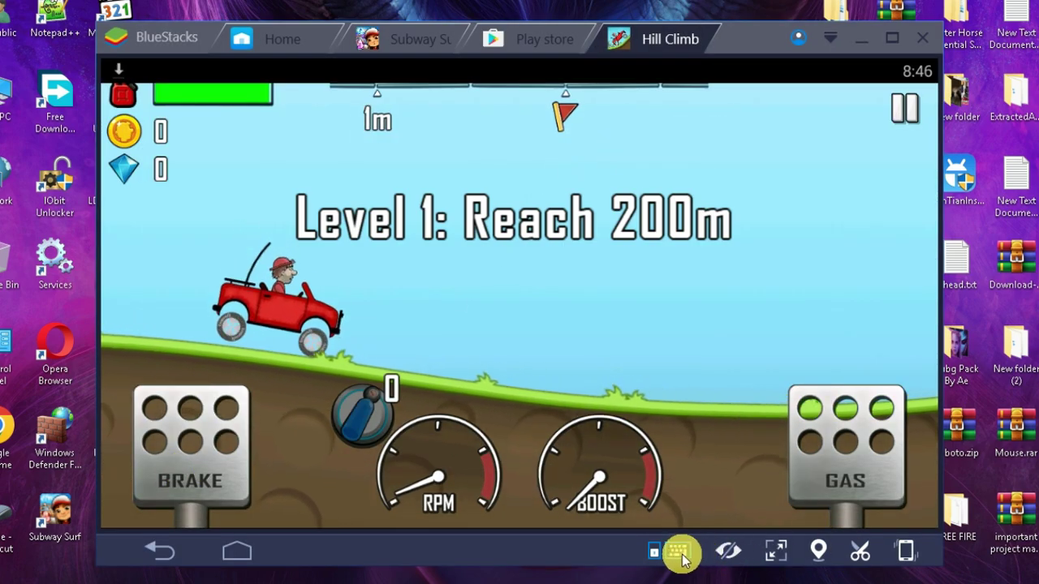
Reopen the keyboard mapping editor and place a WASD movement pad, a four-way arrow control, an aim control and a crosshair over the game.
{"action": "left_click", "coordinate": [678, 554]}
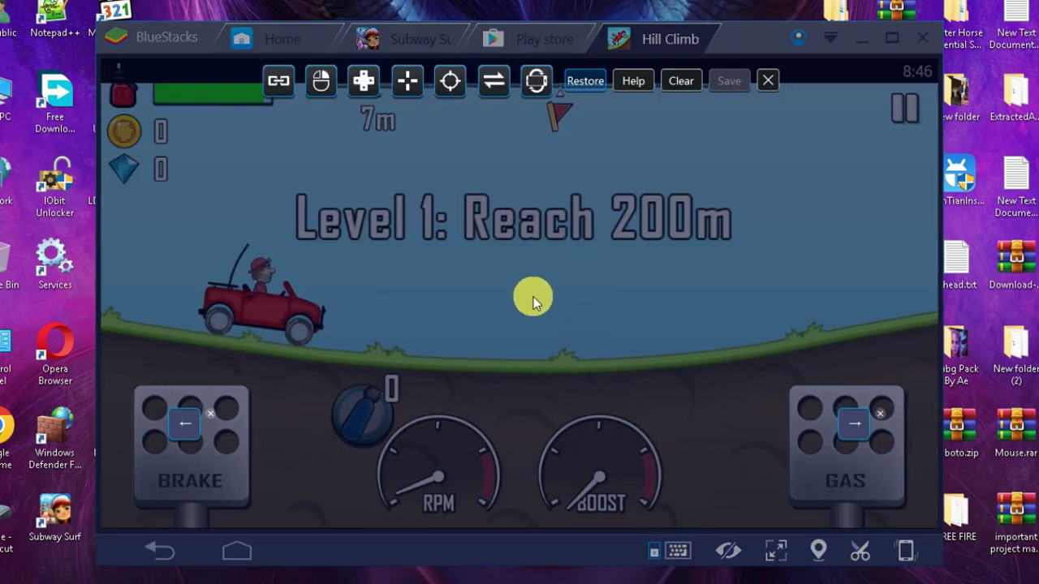
{"action": "left_click_drag", "start_coordinate": [278, 80], "coordinate": [357, 352]}
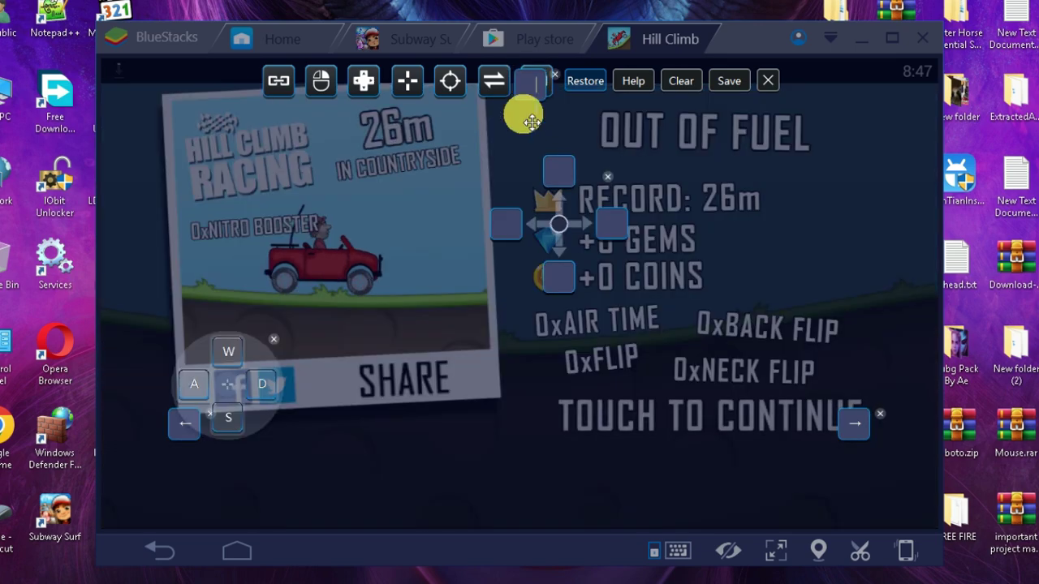
{"action": "left_click_drag", "start_coordinate": [531, 121], "coordinate": [472, 175]}
{"action": "left_click_drag", "start_coordinate": [450, 80], "coordinate": [540, 149]}
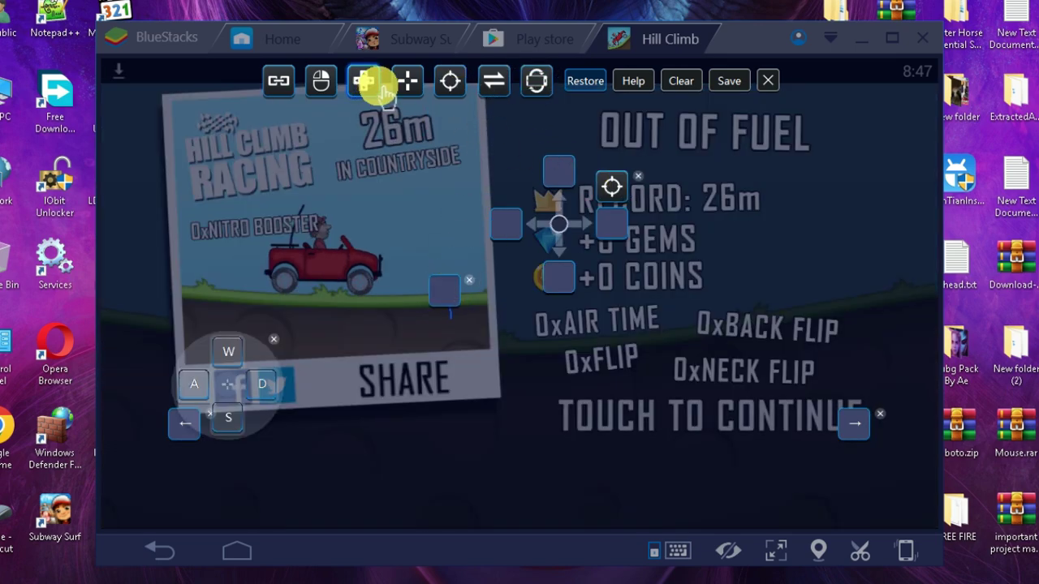
{"action": "left_click_drag", "start_coordinate": [366, 81], "coordinate": [362, 167]}
{"action": "left_click_drag", "start_coordinate": [363, 84], "coordinate": [386, 258]}
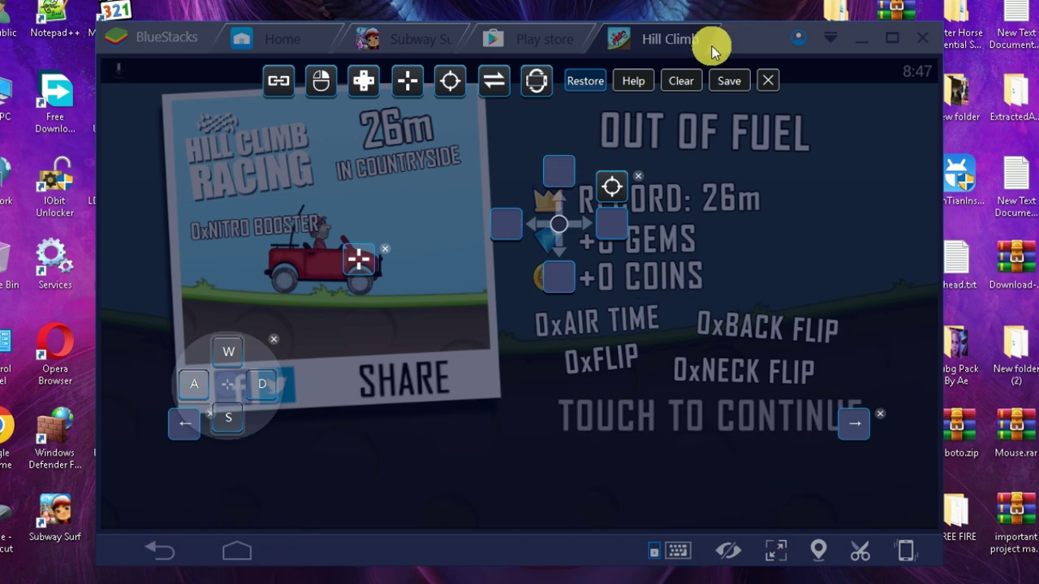
Save the Hill Climb Racing key mapping and close the mapping editor.
{"action": "left_click", "coordinate": [727, 78]}
{"action": "left_click", "coordinate": [526, 334]}
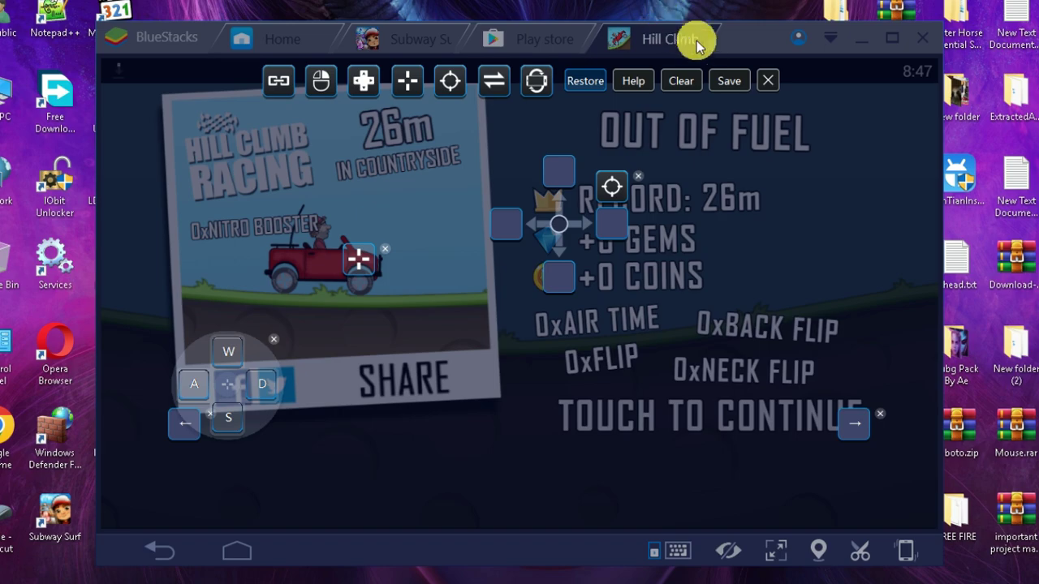
{"action": "left_click", "coordinate": [766, 79]}
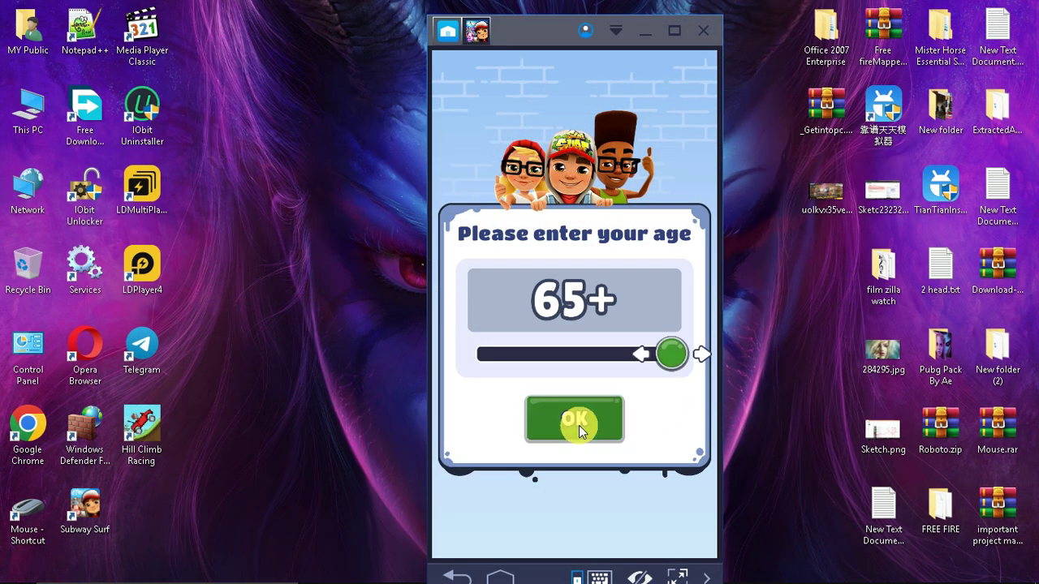
In Subway Surfers, confirm the 65+ age selection, accept the data handling notice and start the game.
{"action": "left_click", "coordinate": [579, 425]}
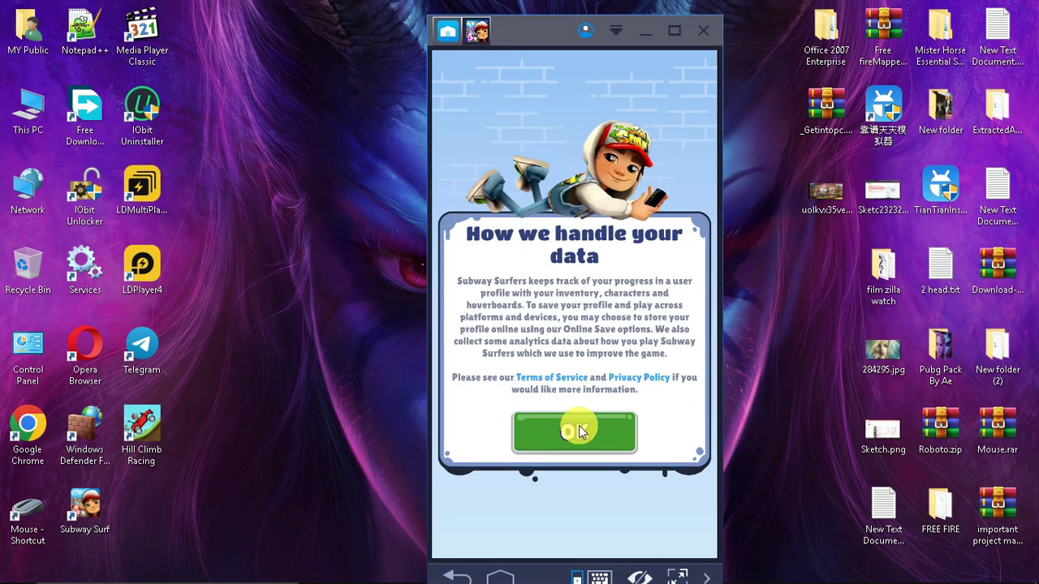
{"action": "left_click", "coordinate": [578, 431]}
{"action": "left_click", "coordinate": [585, 451]}
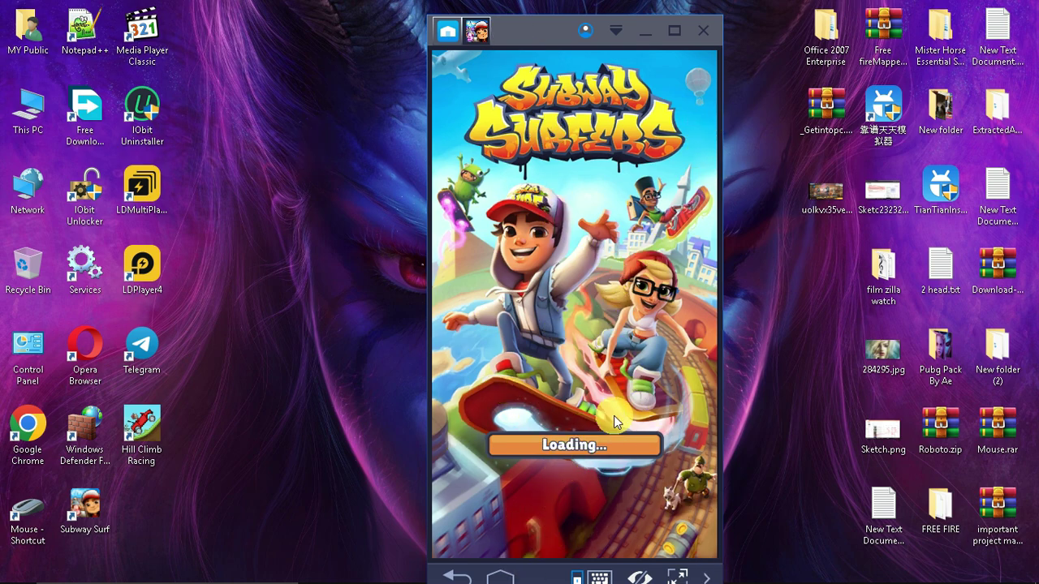
{"action": "left_click", "coordinate": [560, 446]}
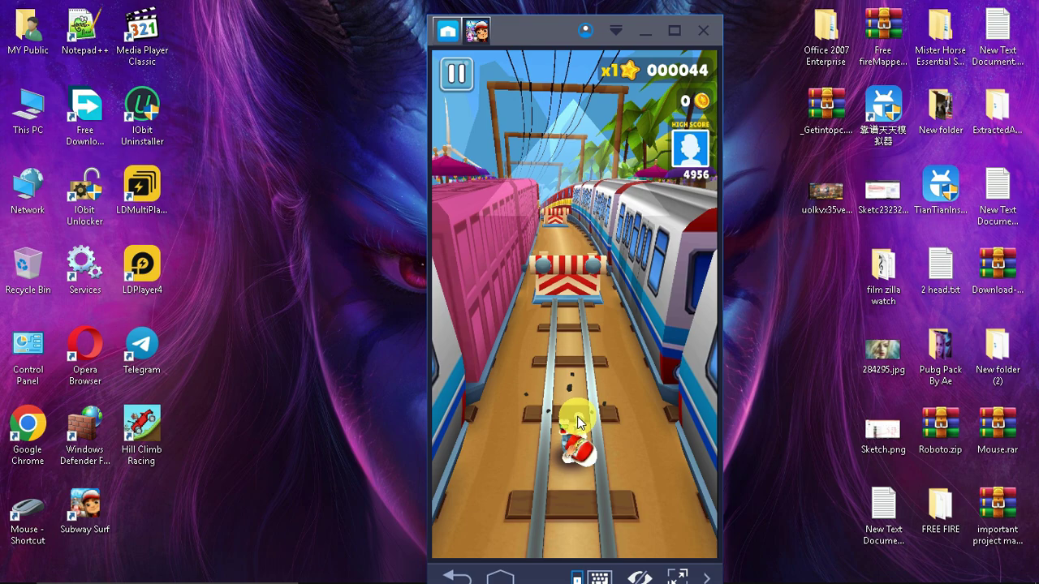
Play a Subway Surfers run, making the runner jump, roll and switch to the left track.
{"action": "left_click_drag", "start_coordinate": [578, 422], "coordinate": [581, 261]}
{"action": "left_click_drag", "start_coordinate": [608, 399], "coordinate": [641, 135]}
{"action": "left_click_drag", "start_coordinate": [614, 398], "coordinate": [621, 186]}
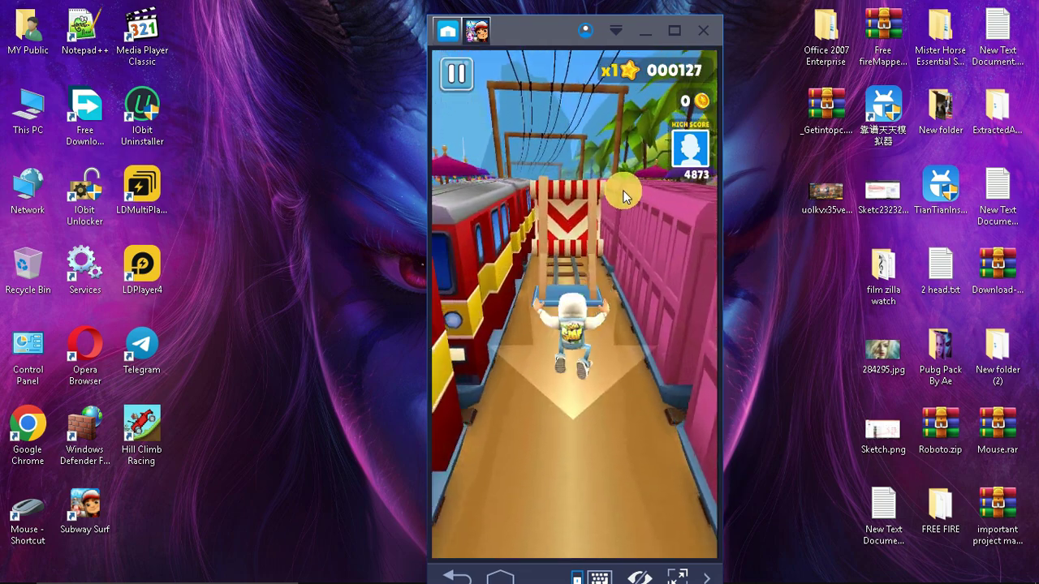
{"action": "left_click_drag", "start_coordinate": [626, 463], "coordinate": [612, 248]}
{"action": "left_click_drag", "start_coordinate": [624, 311], "coordinate": [626, 440]}
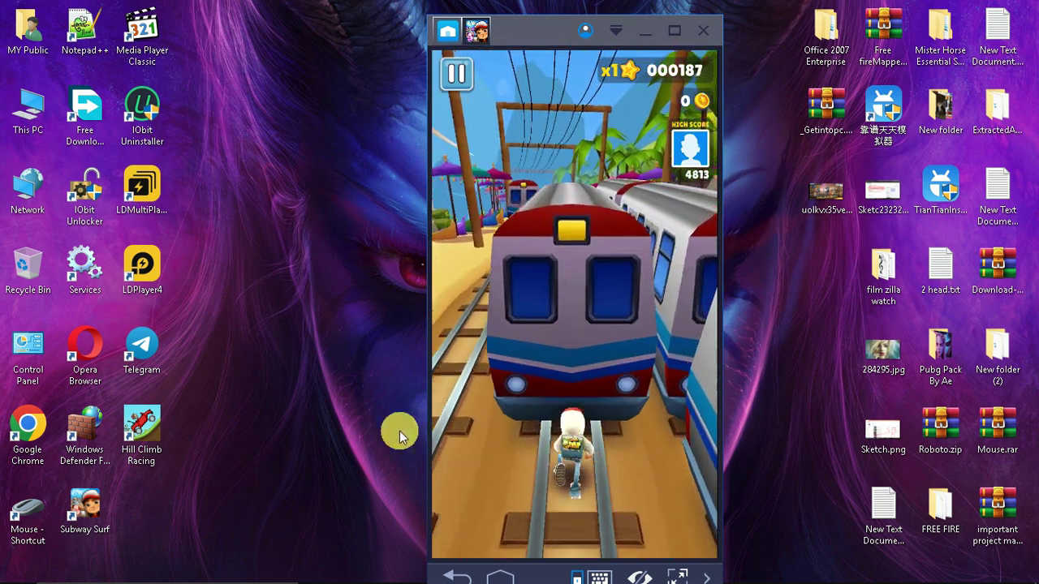
{"action": "key", "text": "Left"}
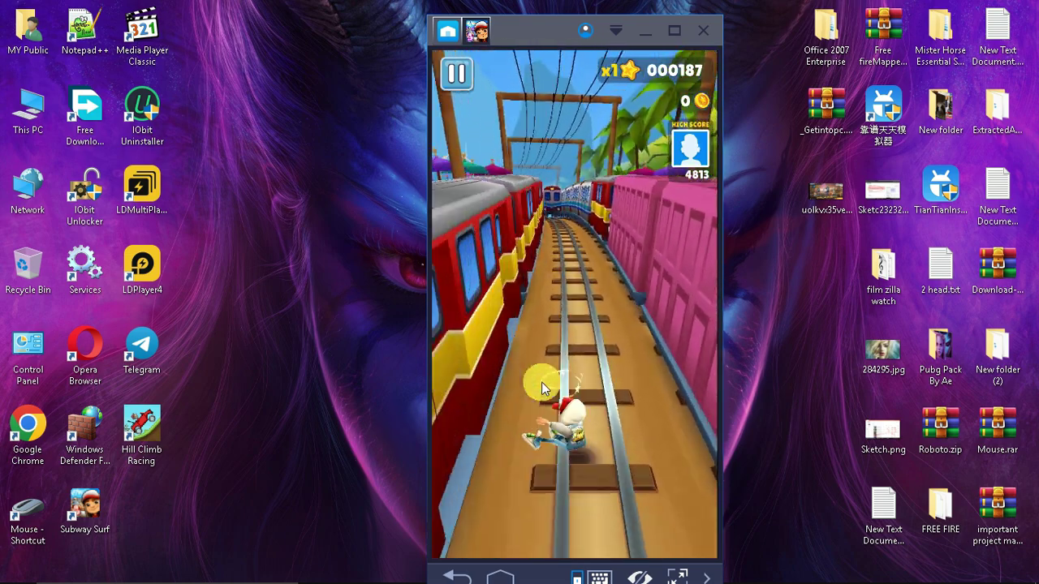